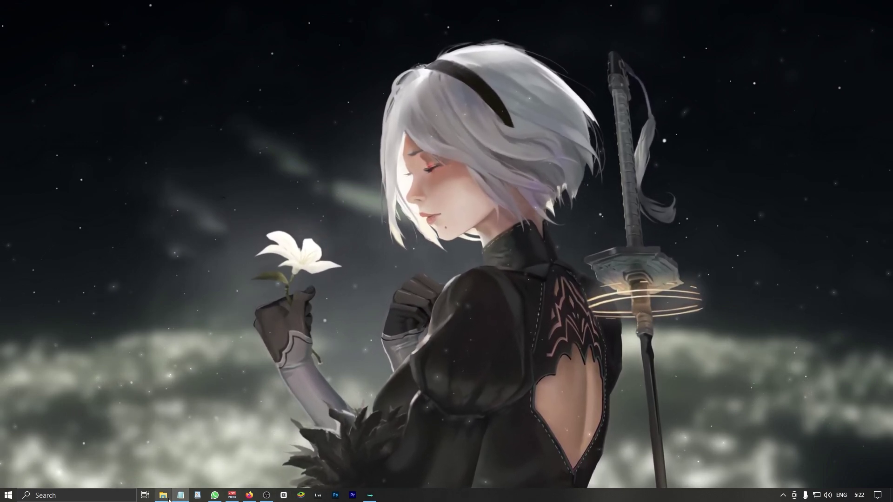
Open File Explorer at This PC and enlarge the window so all drives are shown.
left_click(163, 495)
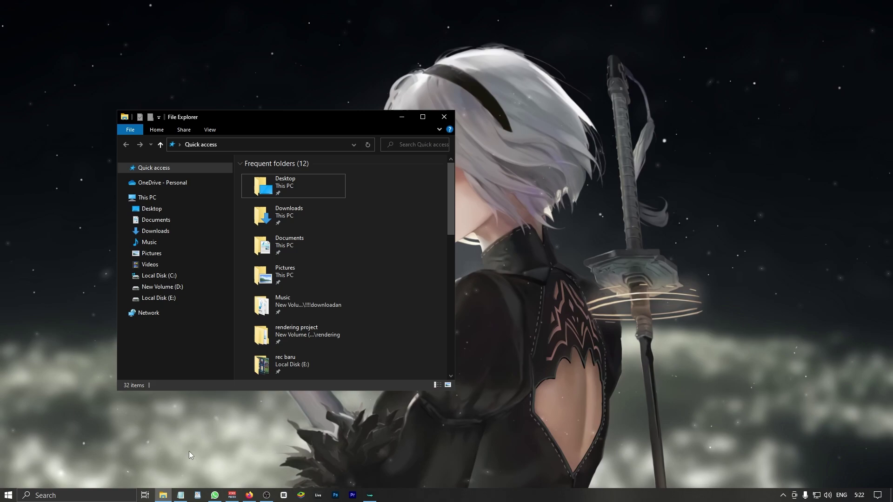
left_click(180, 198)
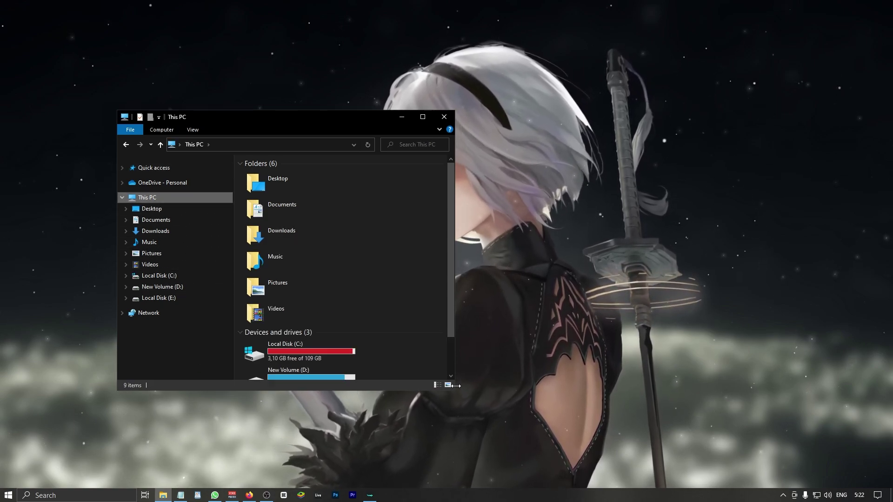
left_click_drag(454, 390, 542, 464)
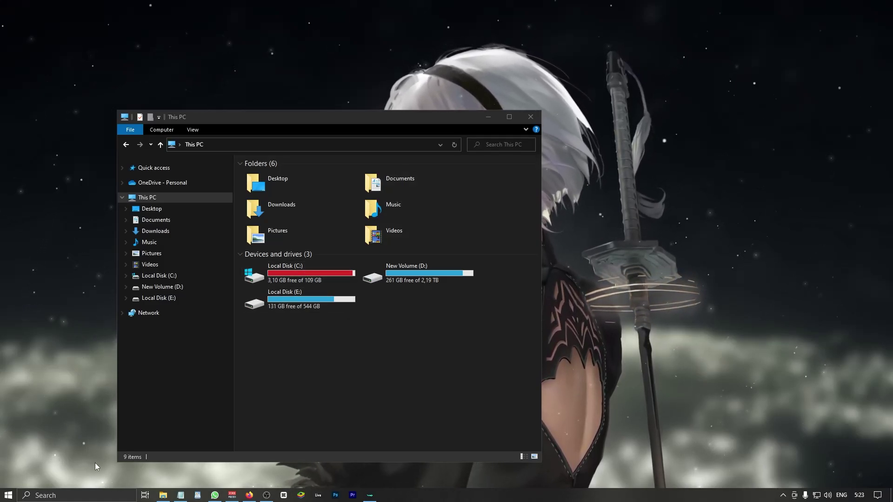
Search Windows for "rec", open the Recycle Bin from the results, and move and widen its window to show all columns.
left_click(68, 494)
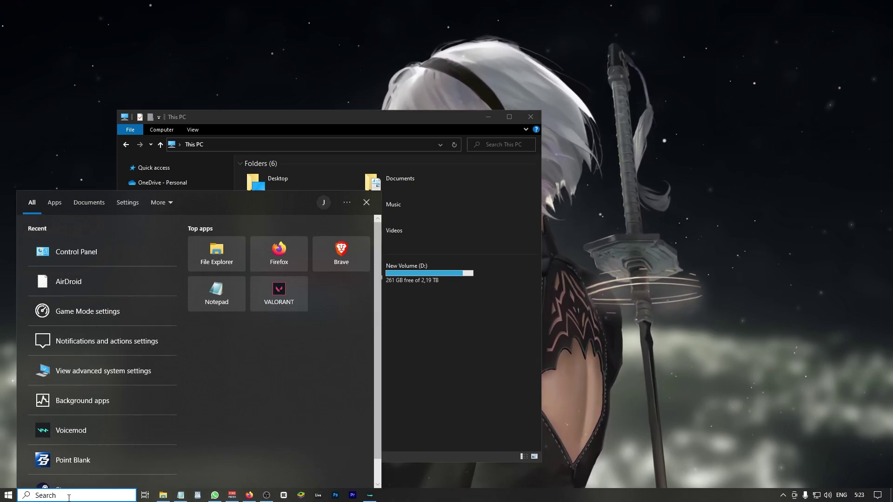
type("c")
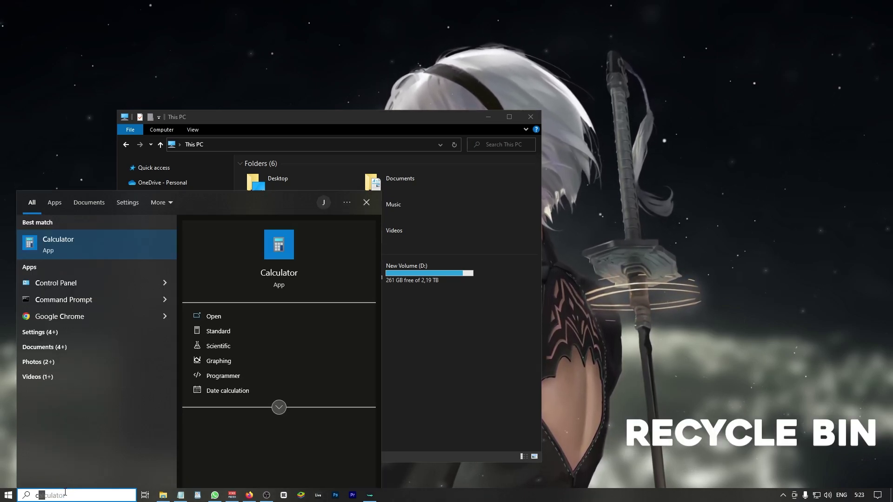
type("er")
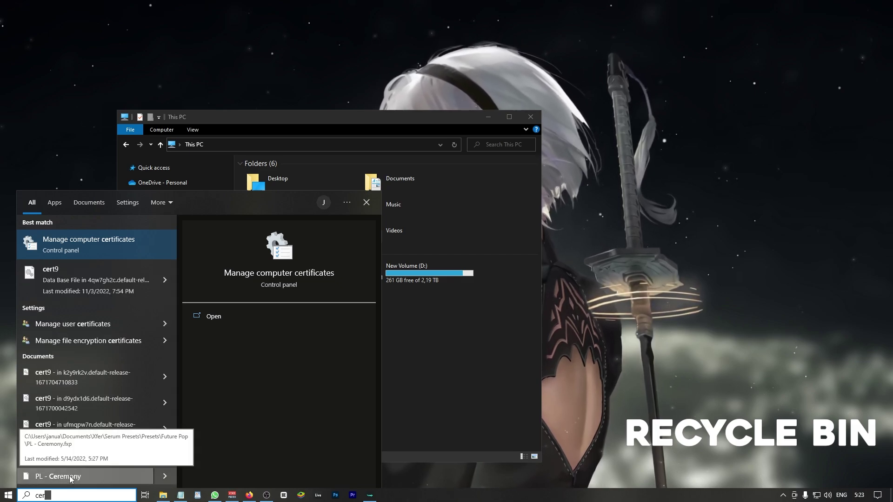
key("BackSpace")
key("BackSpace")
key("BackSpace")
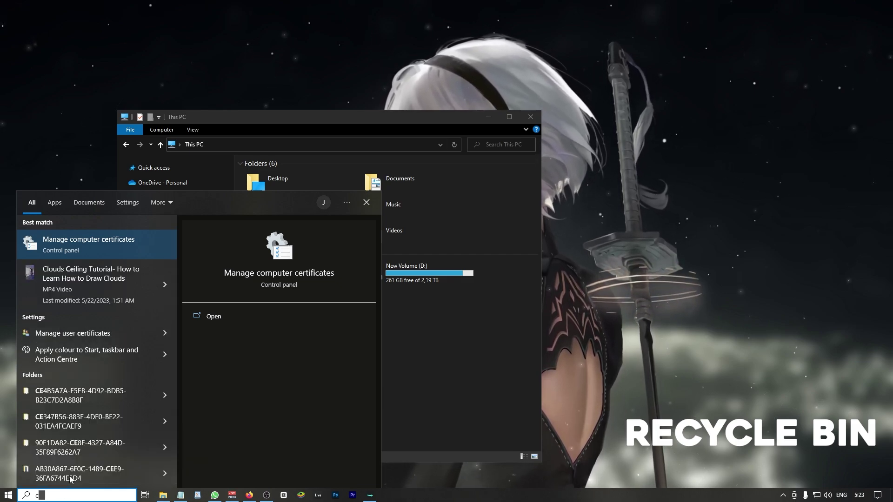
type("rec")
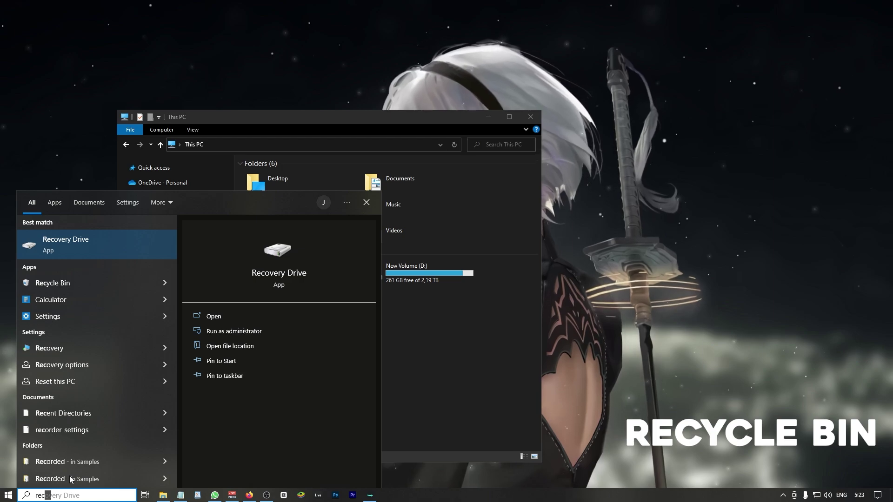
left_click(83, 285)
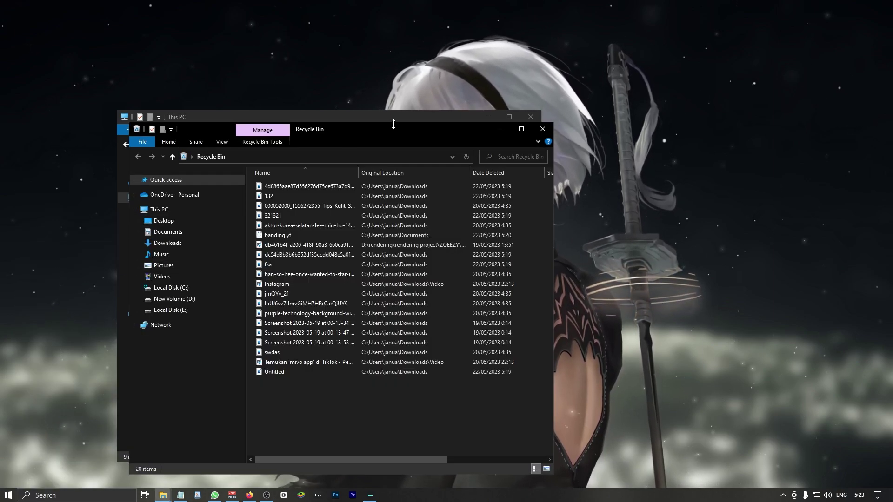
left_click_drag(404, 130, 557, 58)
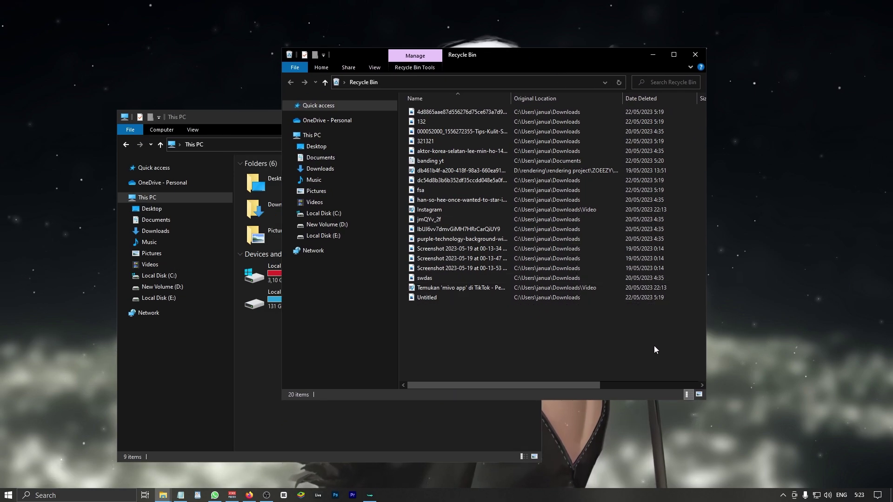
left_click_drag(707, 400, 856, 428)
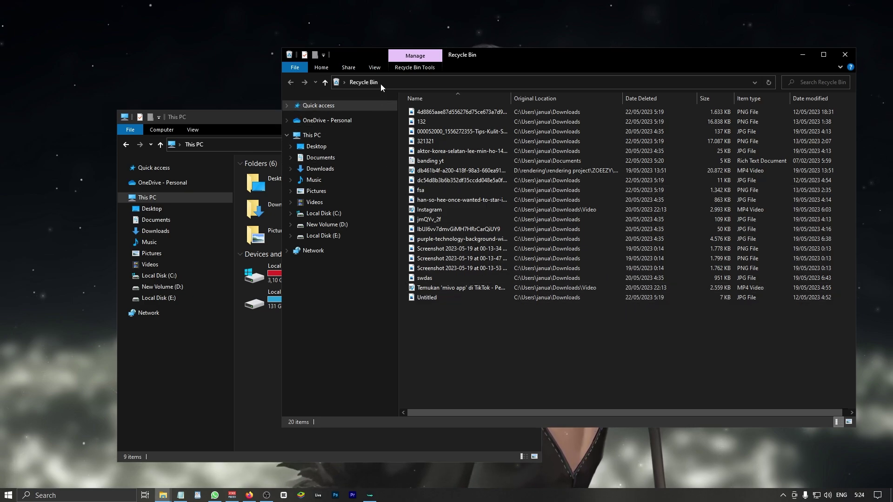
Permanently delete all items in the Recycle Bin and close its window.
left_click(576, 190)
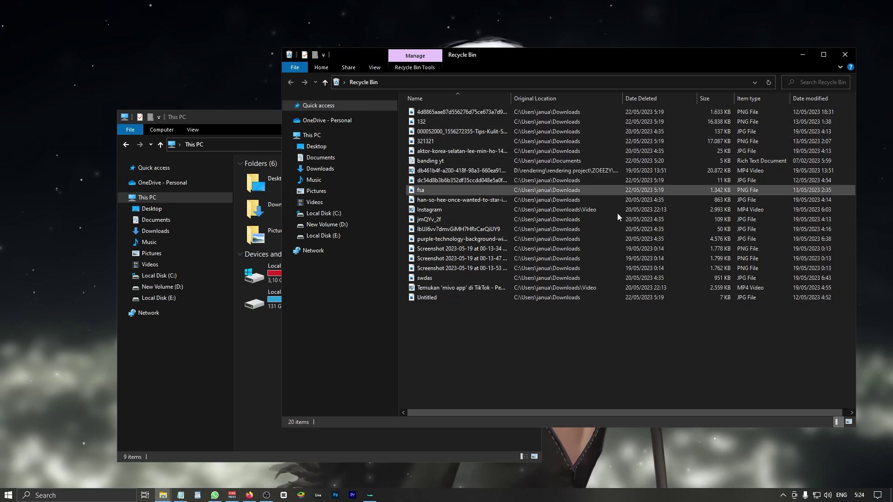
left_click_drag(659, 342, 439, 107)
key("Delete")
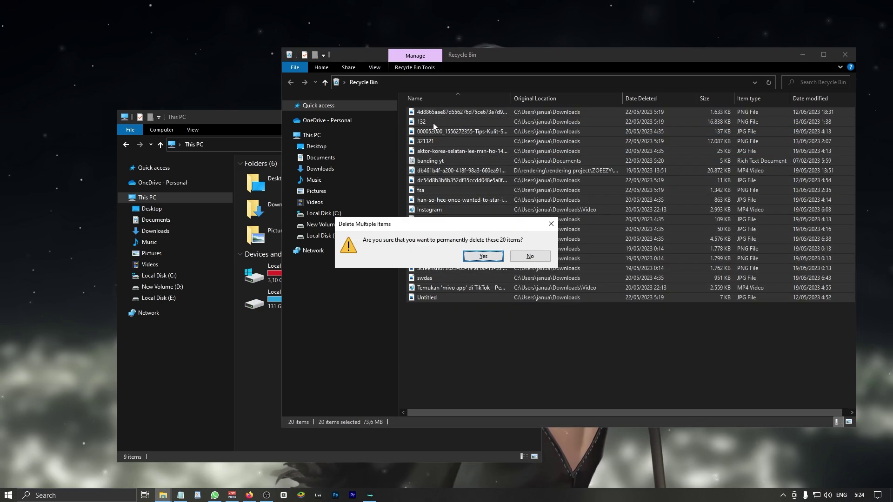
left_click(483, 256)
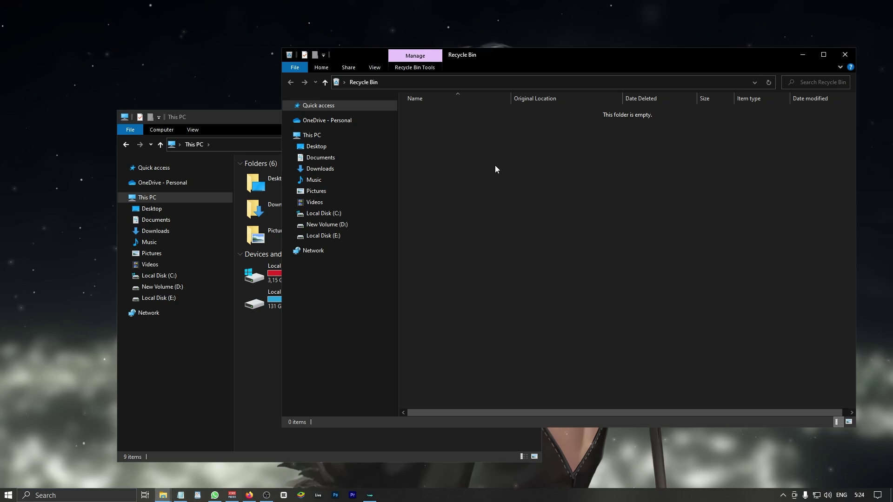
left_click(850, 55)
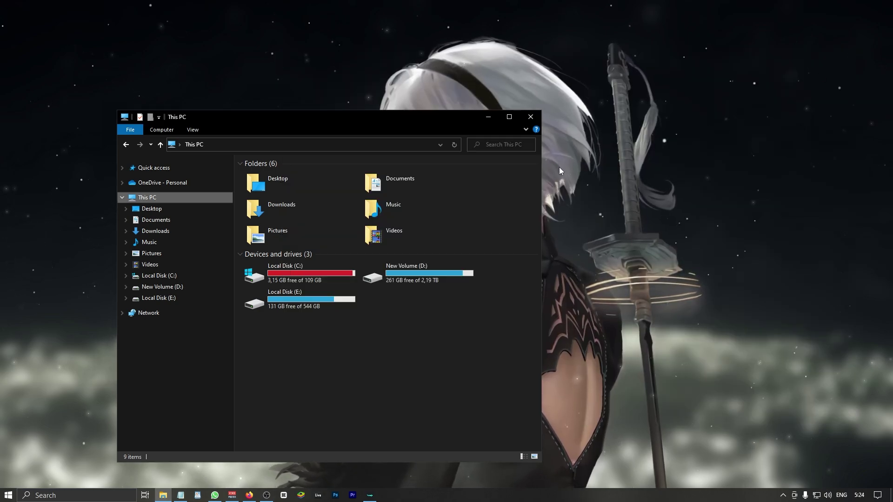
Open the Documents folder and delete the Call of Duty folder.
left_click(183, 224)
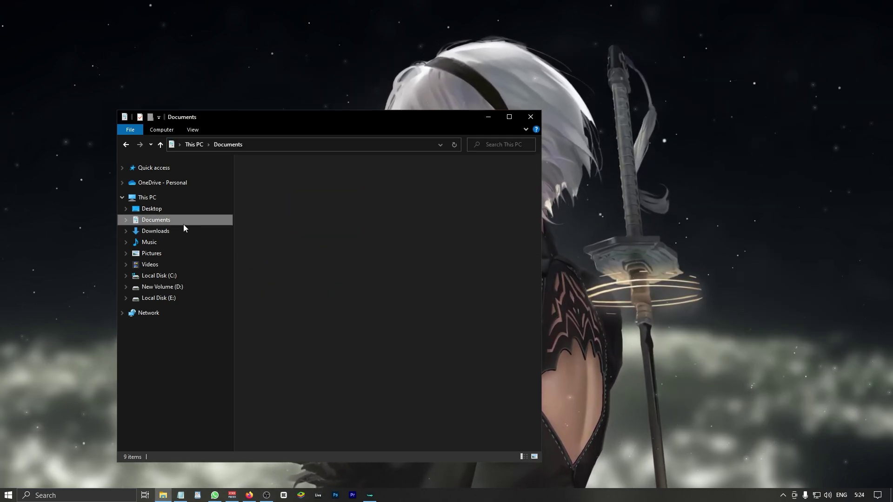
scroll(356, 213, "down", 7)
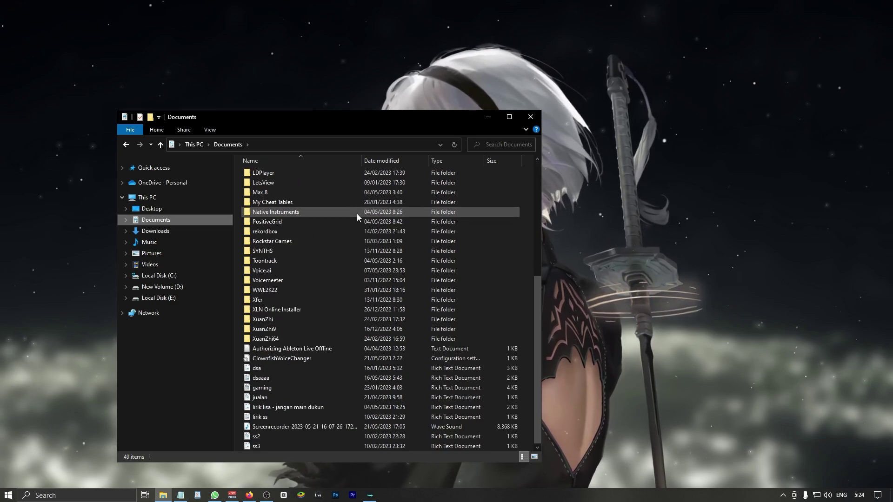
scroll(352, 222, "up", 7)
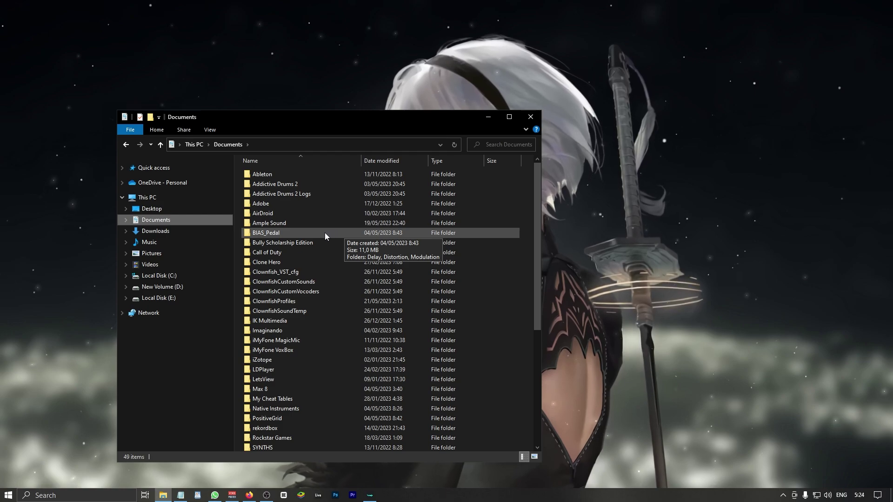
left_click(290, 254)
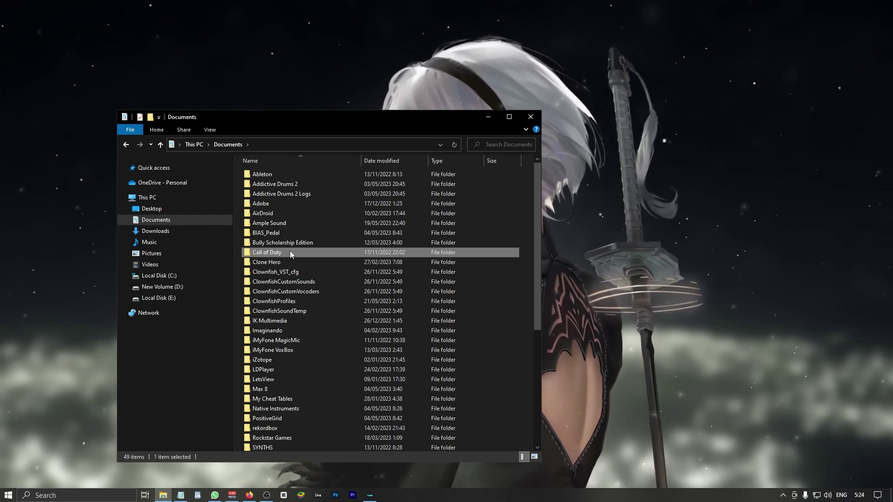
key("Delete")
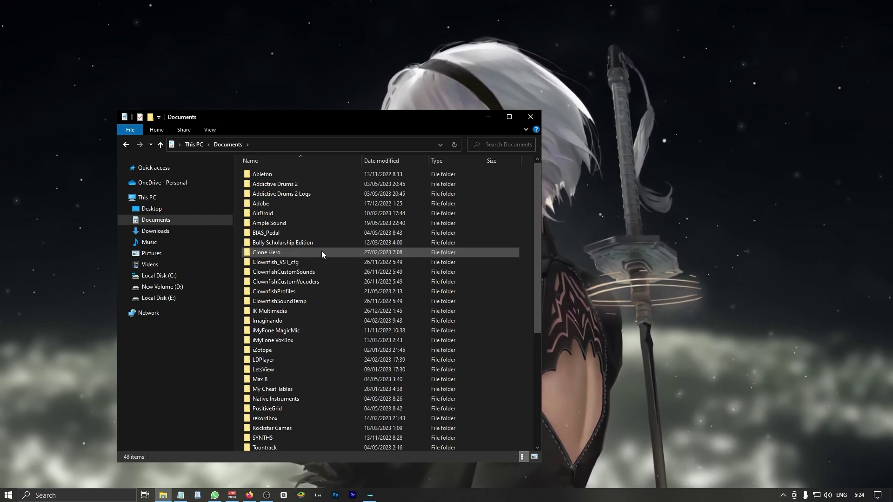
Delete the ClownfishCustomSounds, ClownfishCustomVocoders, ClownfishProfiles, ClownfishSoundTemp, iMyFone MagicMic, iMyFone VoxBox, iZotope and Voice.ai folders from Documents.
scroll(322, 253, "down", 1)
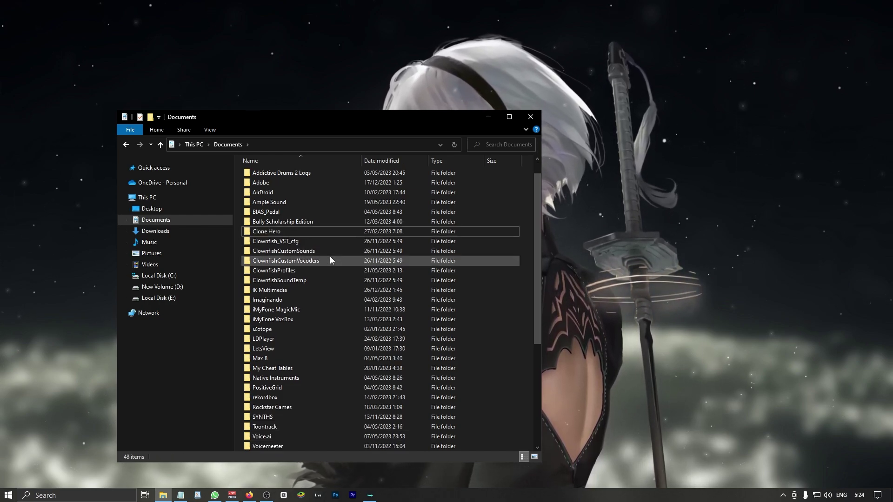
left_click(308, 309)
key("Delete")
left_click(308, 309)
key("Delete")
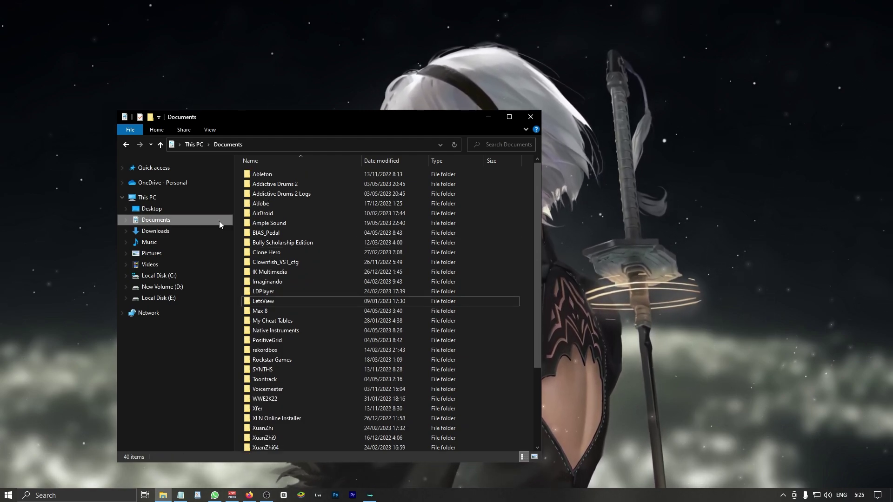
Open the Downloads folder and delete the five screenshots in the Today group.
left_click(190, 231)
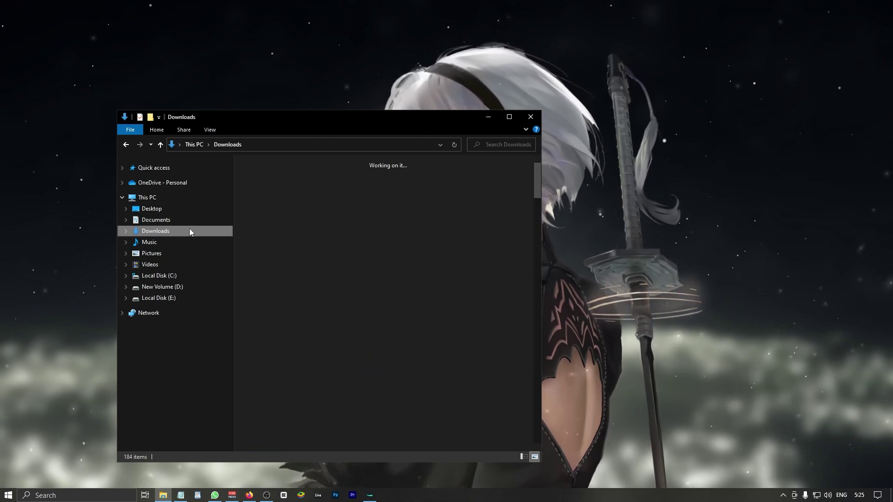
left_click(274, 190)
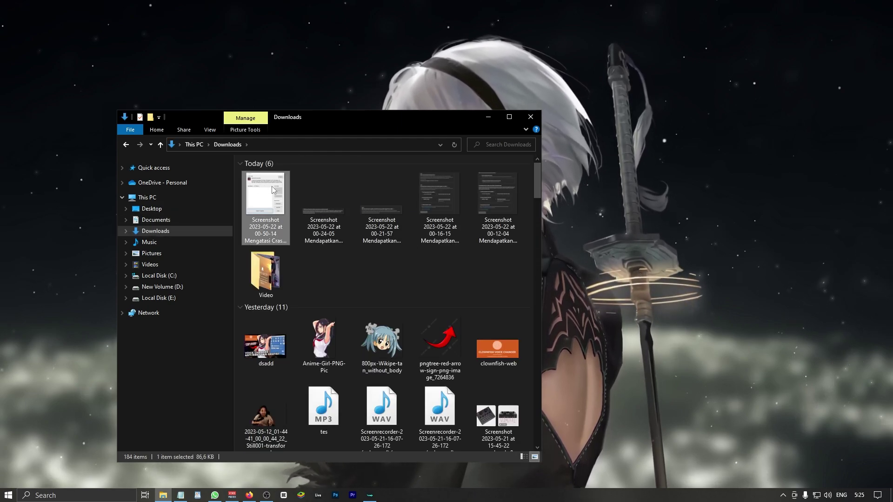
left_click(489, 189, "ctrl")
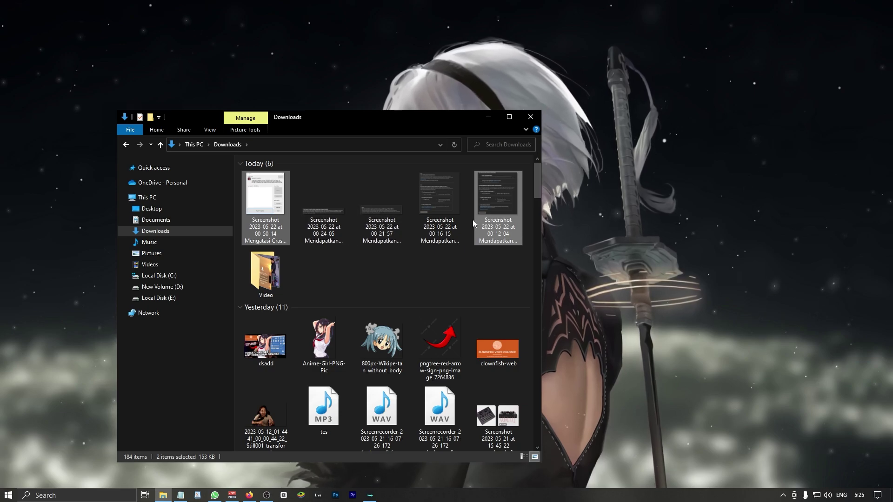
left_click(334, 213, "shift")
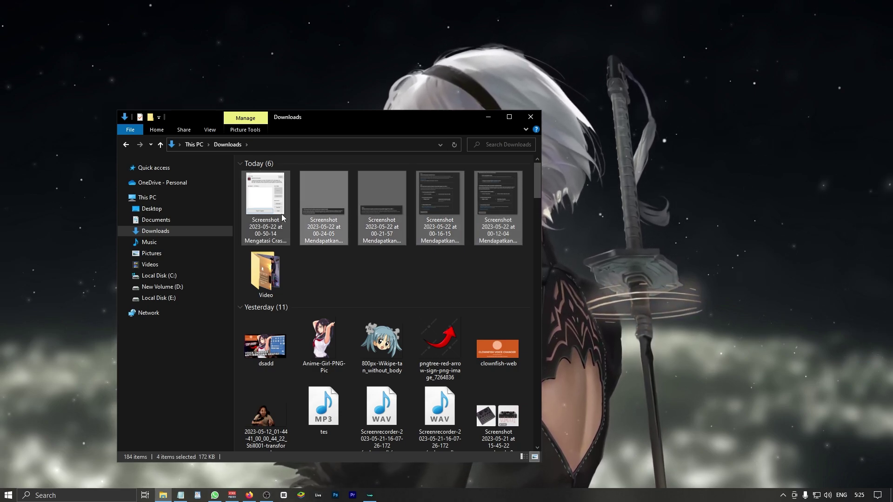
key("Delete")
left_click(281, 213)
key("Delete")
Delete all files in the Yesterday group of Downloads, from dsadd through VoiceChanger64f (1.75).
left_click(279, 263)
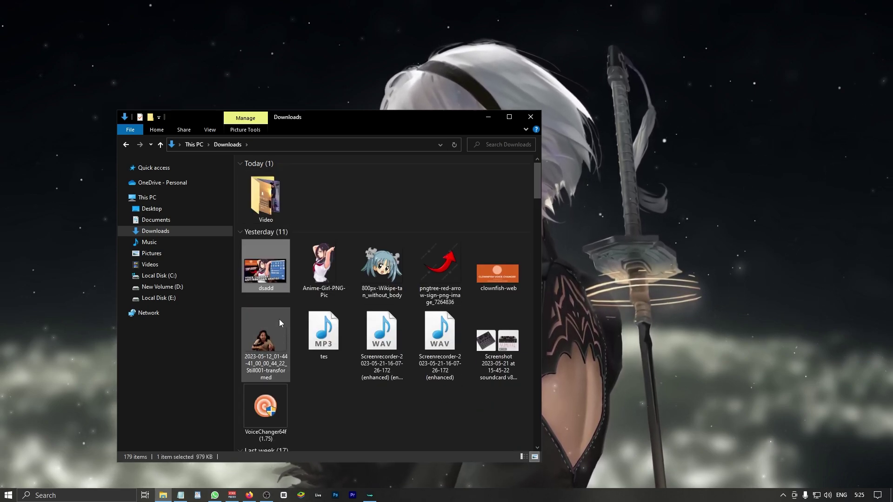
left_click(274, 392, "shift")
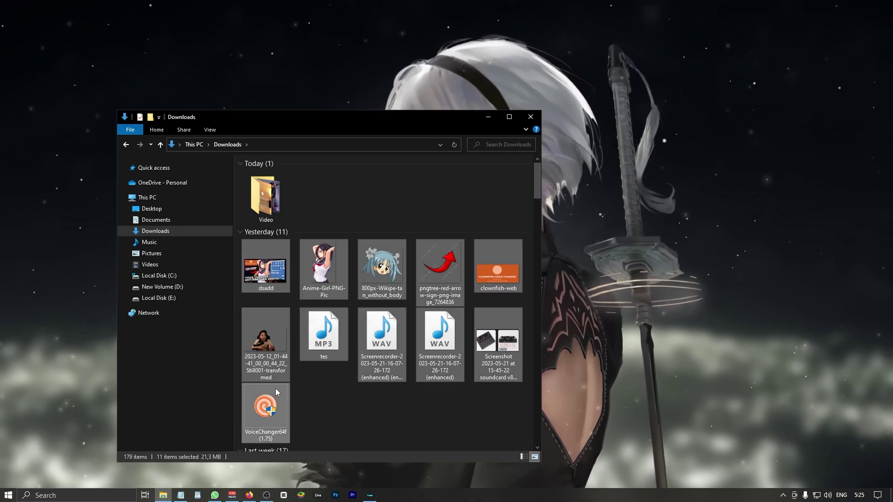
key("Delete")
Delete all the files, but not the Music and Programs folders, in the Last week group of Downloads.
left_click(285, 291)
scroll(287, 297, "down", 5)
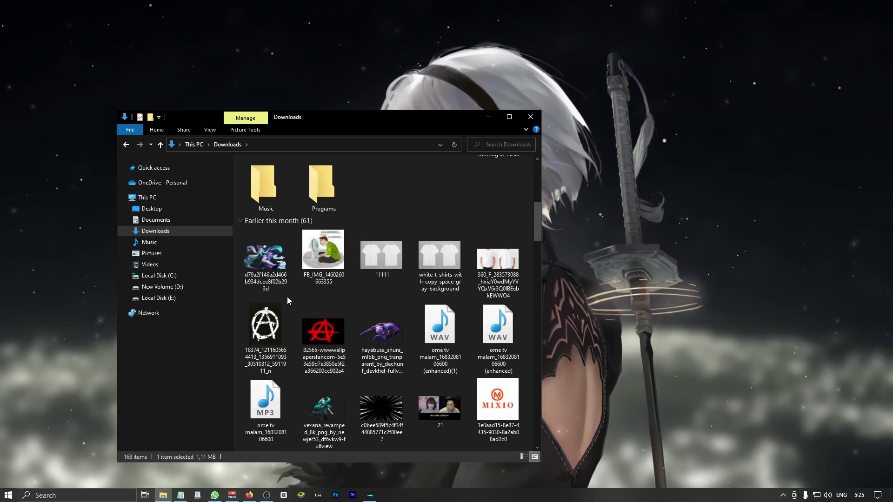
scroll(287, 297, "up", 3)
left_click(489, 306, "shift")
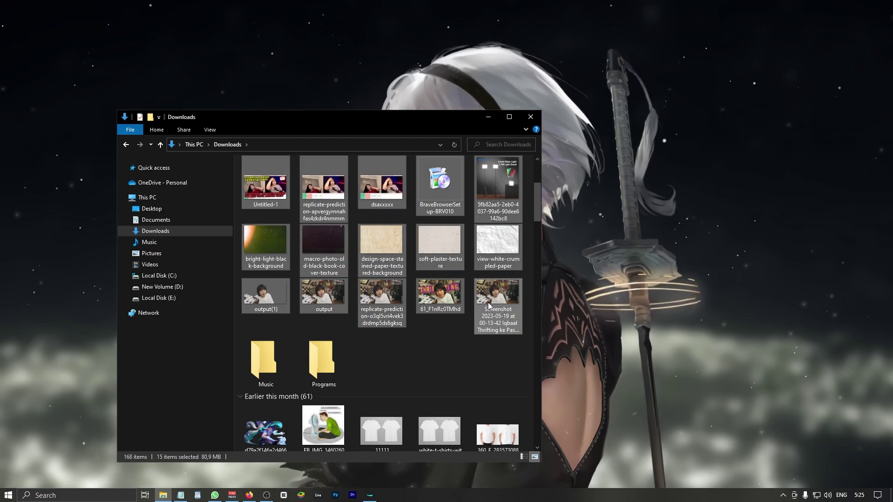
key("Delete")
Delete all files in the Earlier this month group of Downloads.
left_click(389, 390)
scroll(391, 390, "down", 5)
scroll(391, 390, "up", 10)
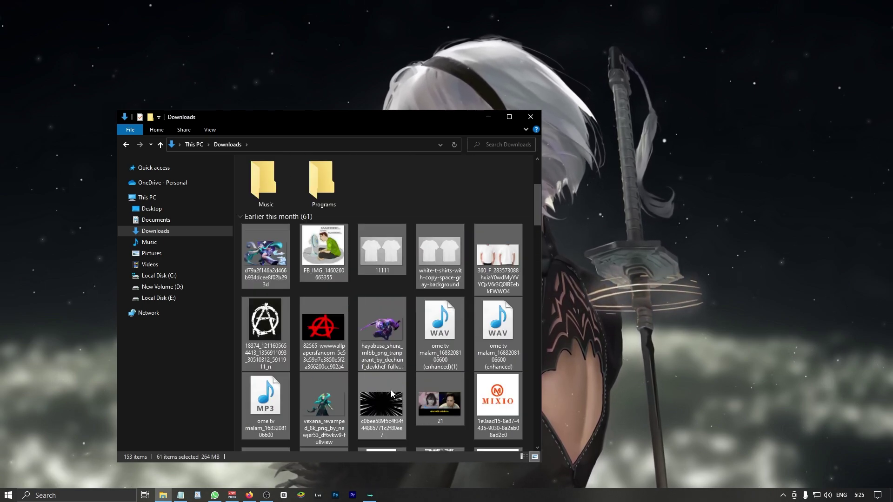
key("Delete")
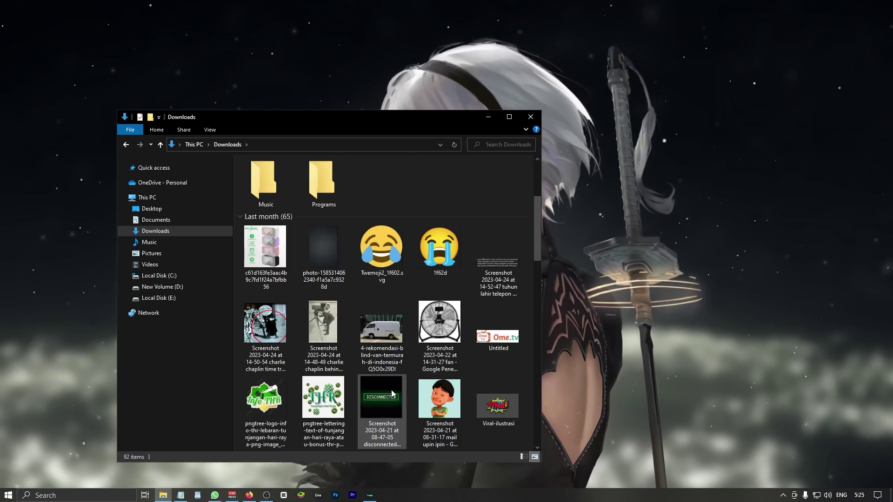
Delete all files in the Last month and Earlier this year groups of Downloads, but not the Documents folder.
left_click(261, 237)
scroll(399, 321, "down", 10)
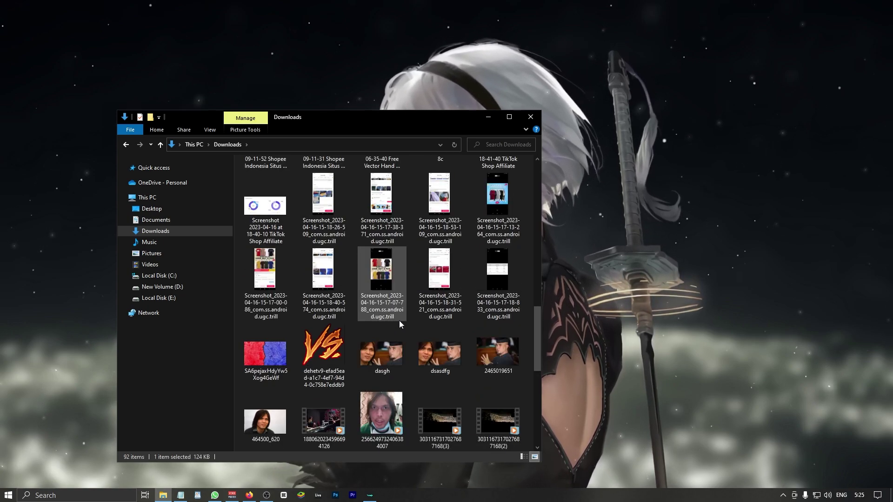
scroll(399, 321, "down", 5)
scroll(399, 320, "up", 3)
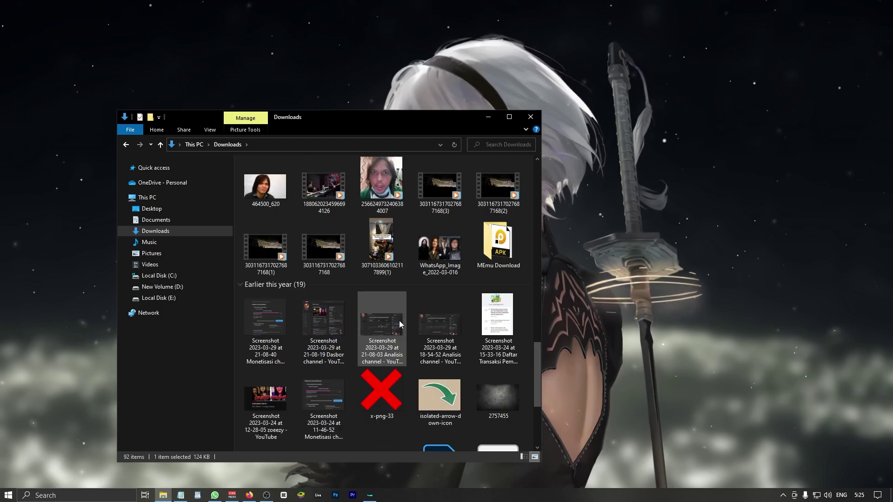
scroll(399, 320, "down", 5)
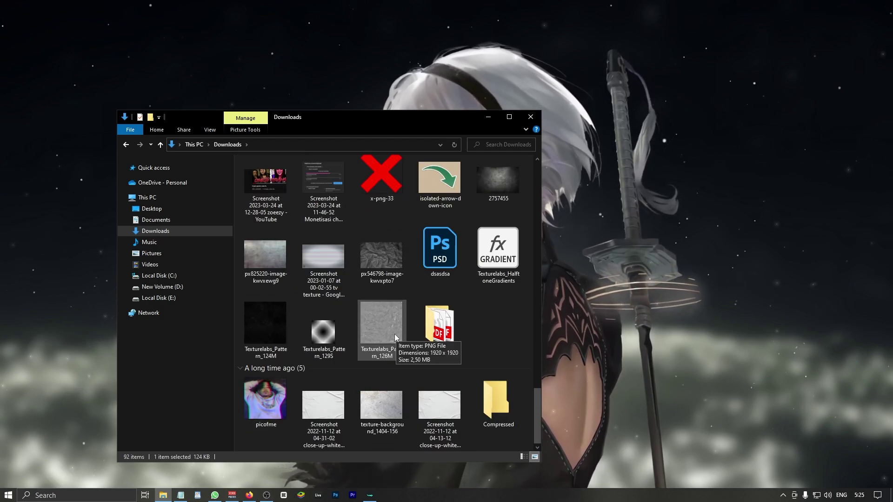
left_click(394, 334, "shift")
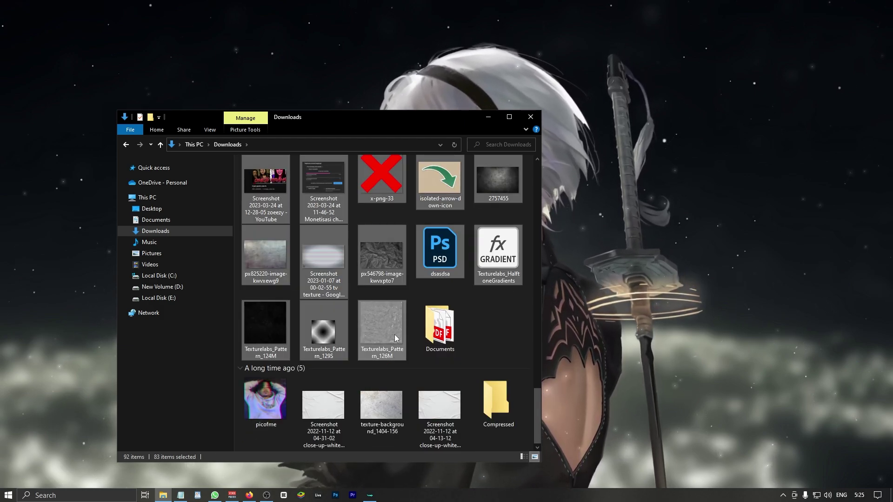
key("Delete")
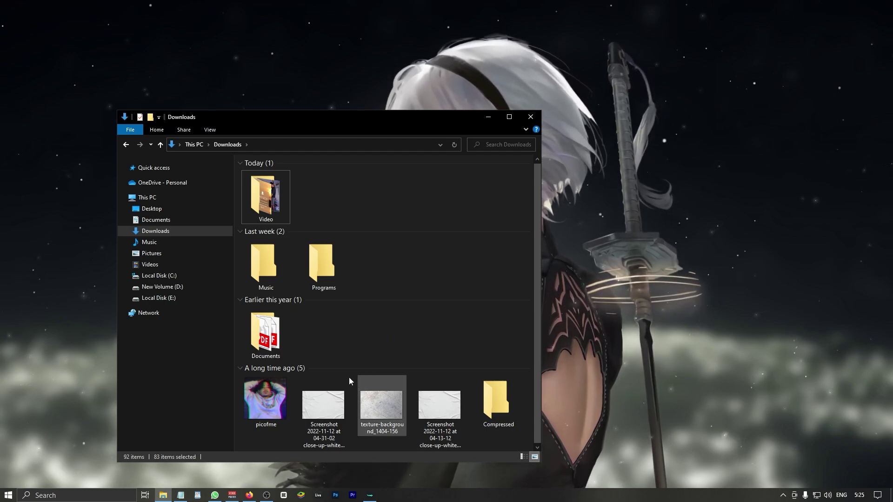
Delete everything inside the Documents subfolder of Downloads and return to Downloads.
double_click(279, 349)
left_click_drag(469, 274, 312, 189)
key("Delete")
key("BackSpace")
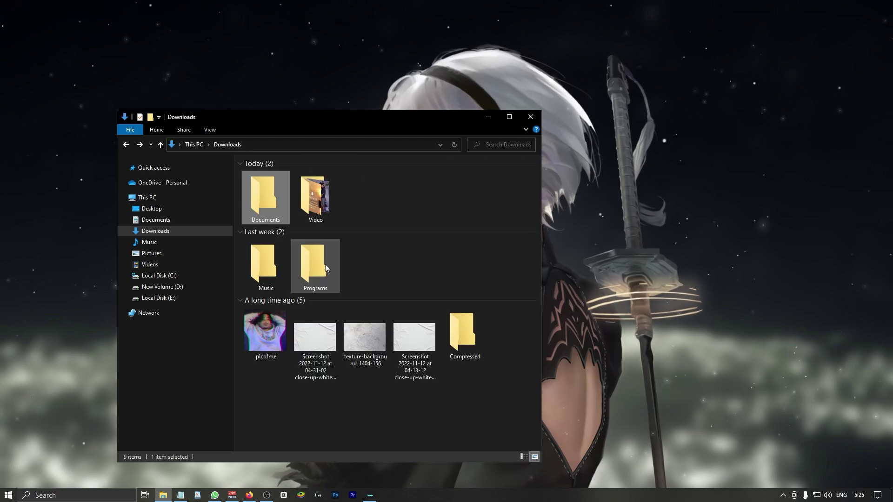
Check the Compressed, Programs and Music subfolders of Downloads for leftover files.
double_click(466, 338)
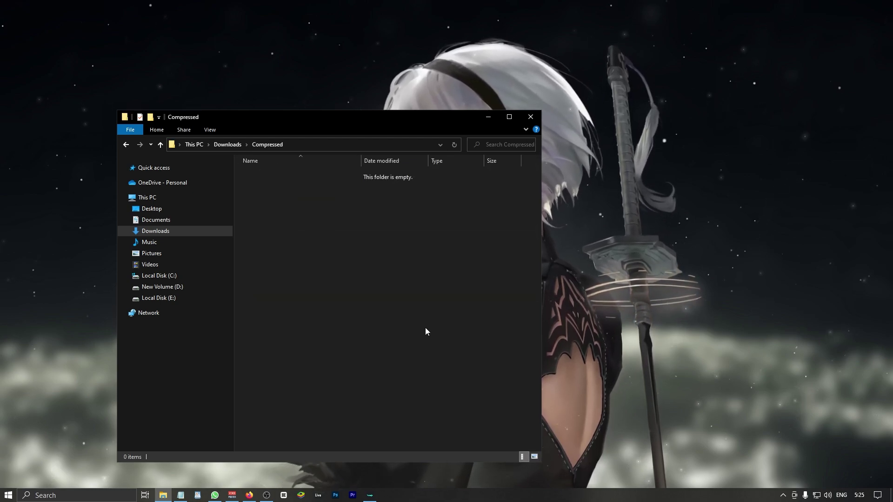
key("BackSpace")
double_click(321, 281)
key("BackSpace")
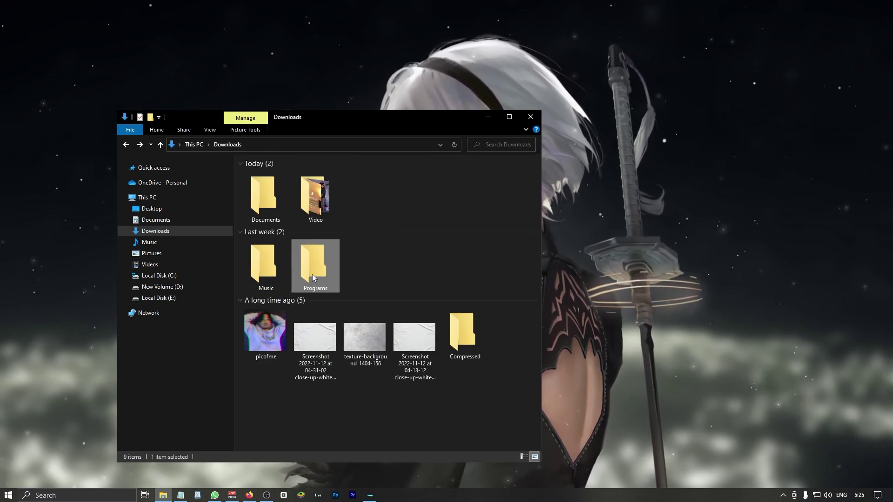
double_click(279, 266)
key("BackSpace")
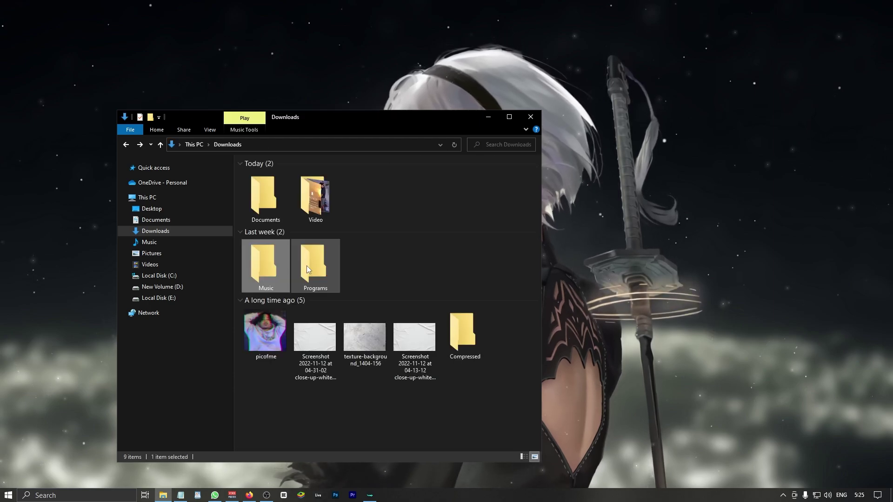
Delete everything inside the Video subfolder of Downloads.
double_click(324, 215)
left_click_drag(454, 260, 279, 182)
key("Delete")
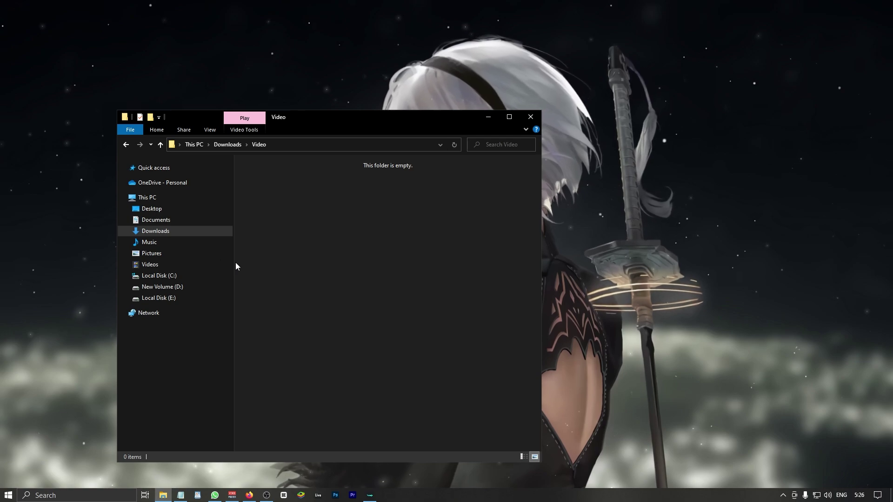
Delete the iMyFone VoxBox, MEmu Music and PioneerDJ folders from the Music library folder.
left_click(180, 223)
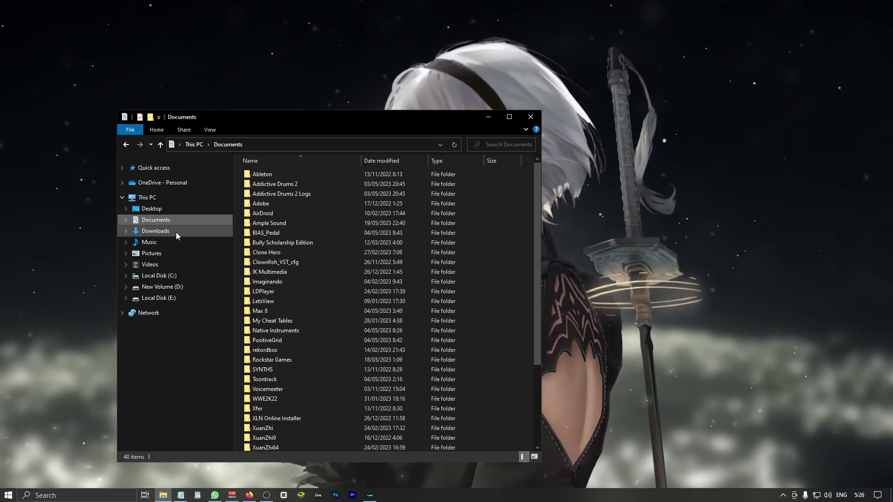
left_click(176, 233)
left_click(172, 239)
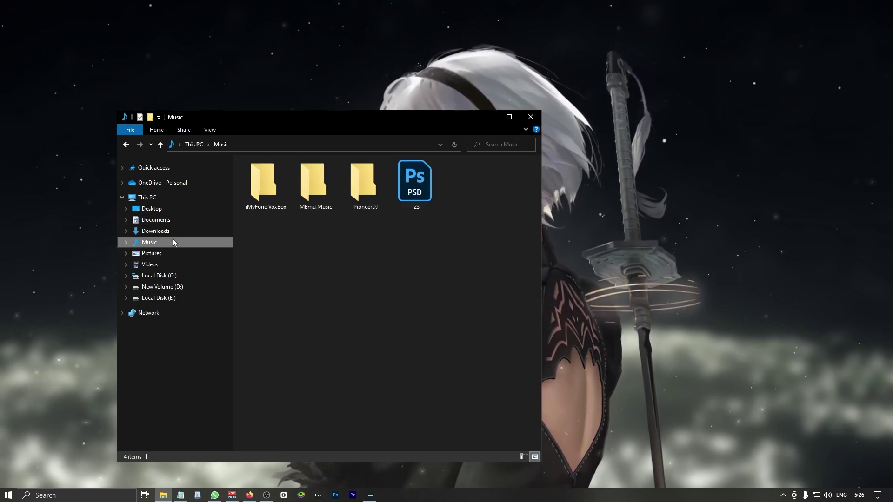
left_click(282, 198)
key("Delete")
left_click(274, 196)
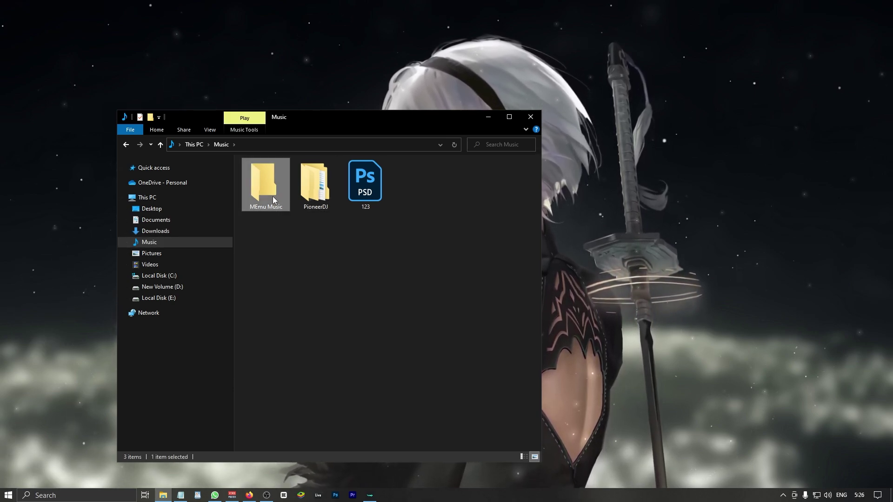
key("Delete")
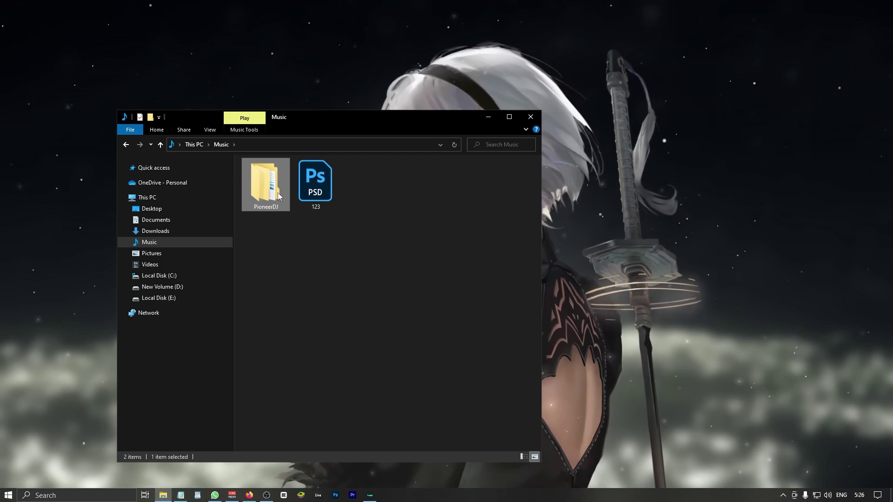
key("Delete")
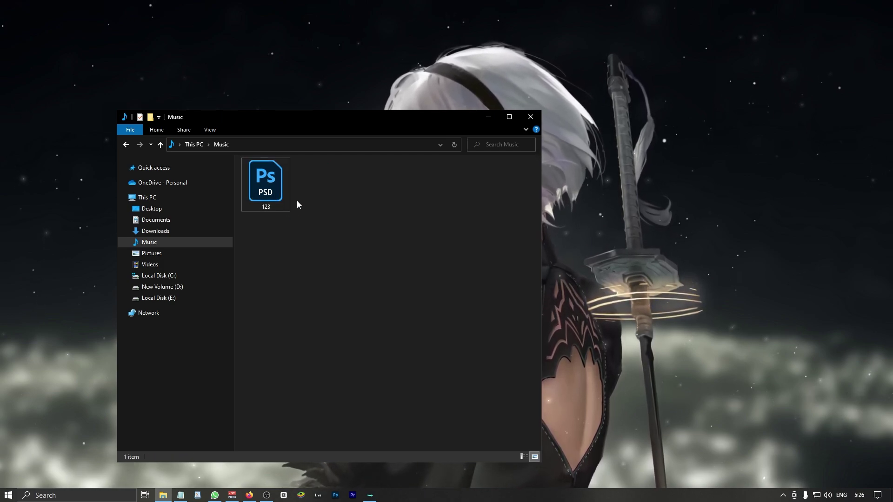
left_click(191, 253)
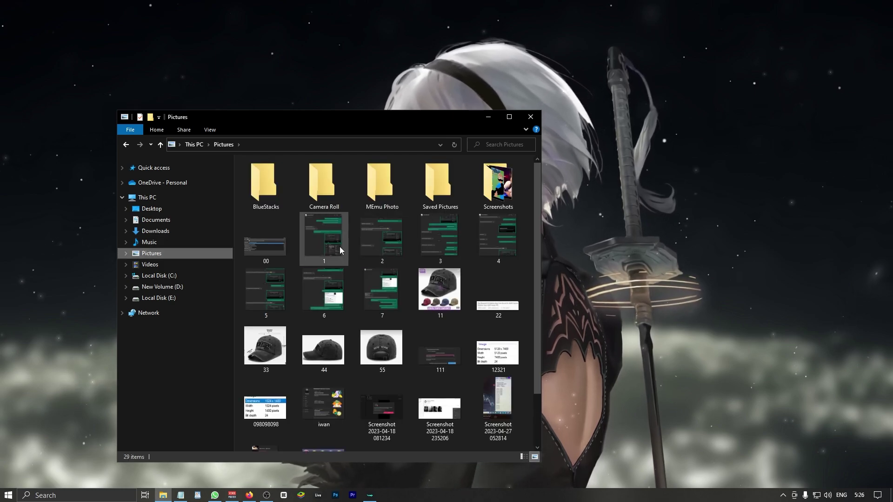
left_click(285, 246)
scroll(284, 248, "down", 2)
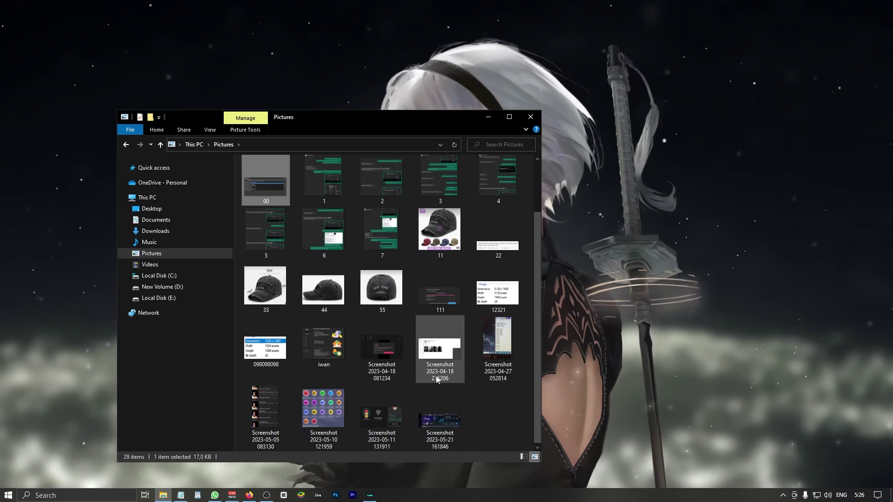
left_click(487, 359, "shift")
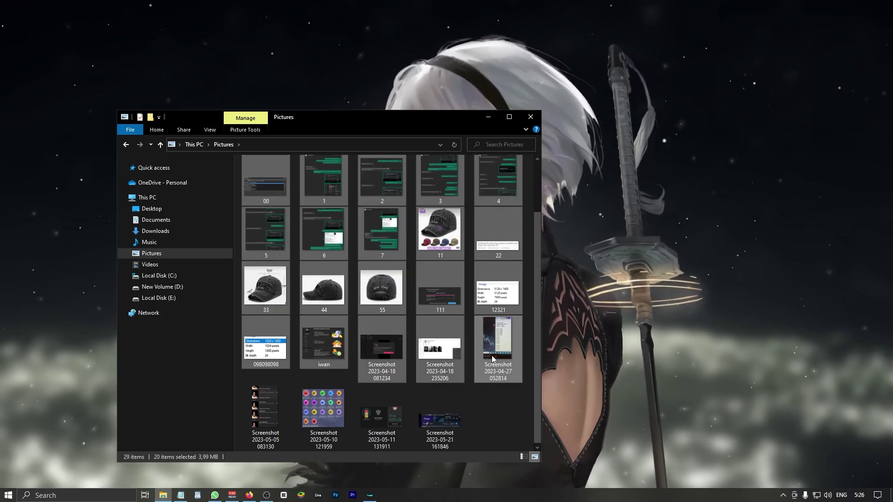
key("Delete")
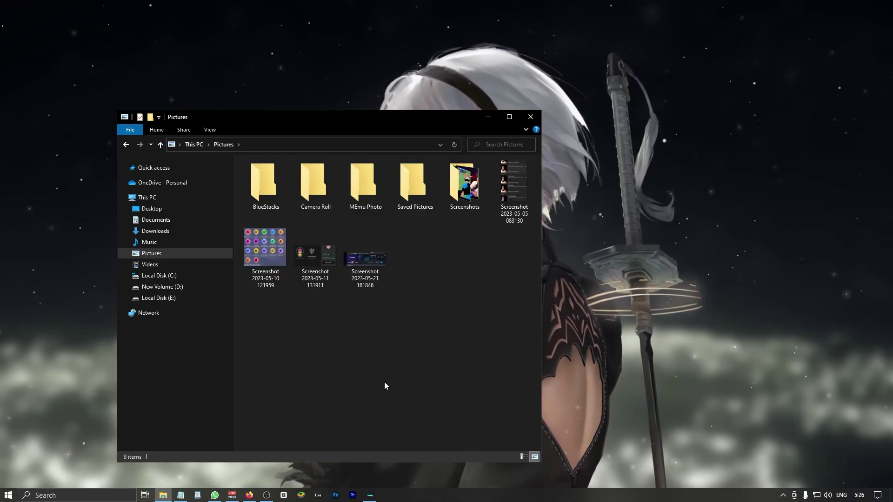
left_click(511, 211)
key("Delete")
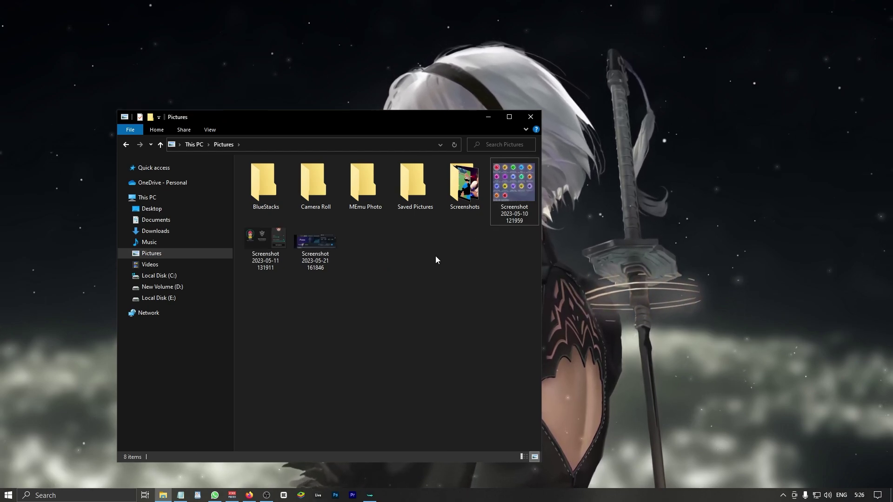
Delete all the images inside the Screenshots subfolder of Pictures and return to Pictures.
double_click(479, 194)
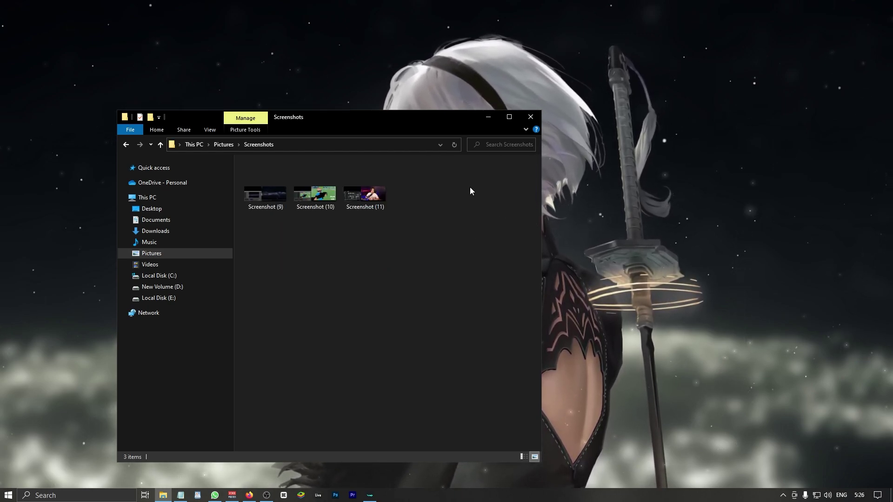
left_click_drag(453, 246, 291, 193)
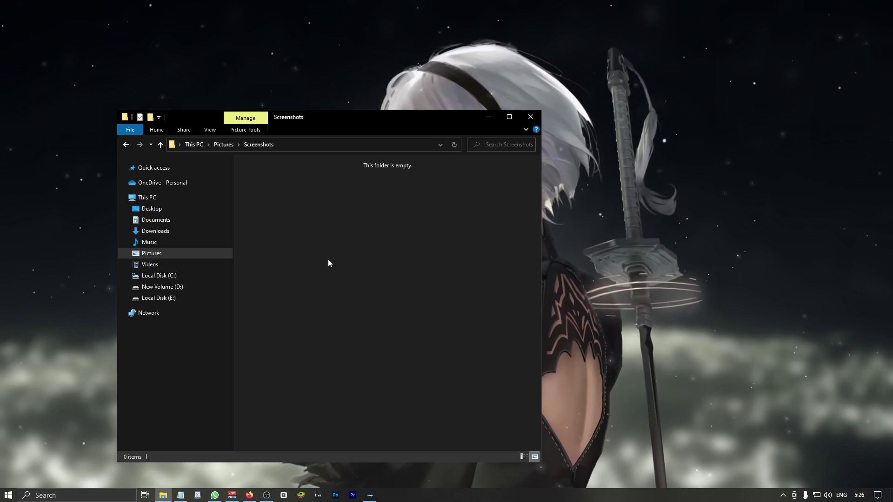
key("alt+Left")
Check the Saved Pictures folder and delete the MEmu Photo, Camera Roll and BlueStacks folders from Pictures.
double_click(415, 196)
key("alt+Left")
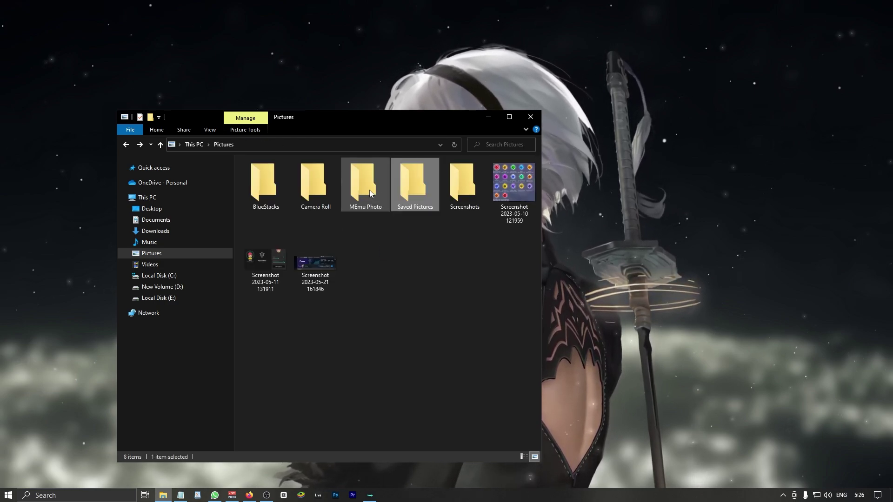
double_click(371, 193)
key("alt+Left")
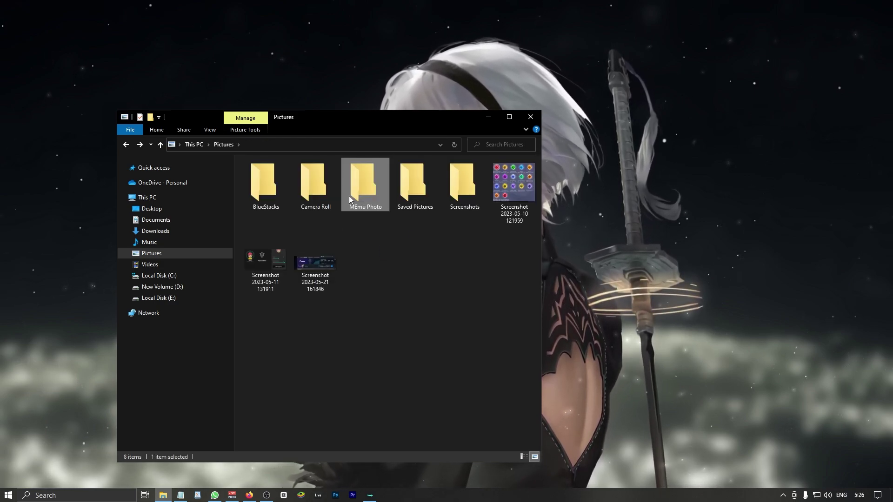
key("Delete")
left_click(326, 195)
key("Delete")
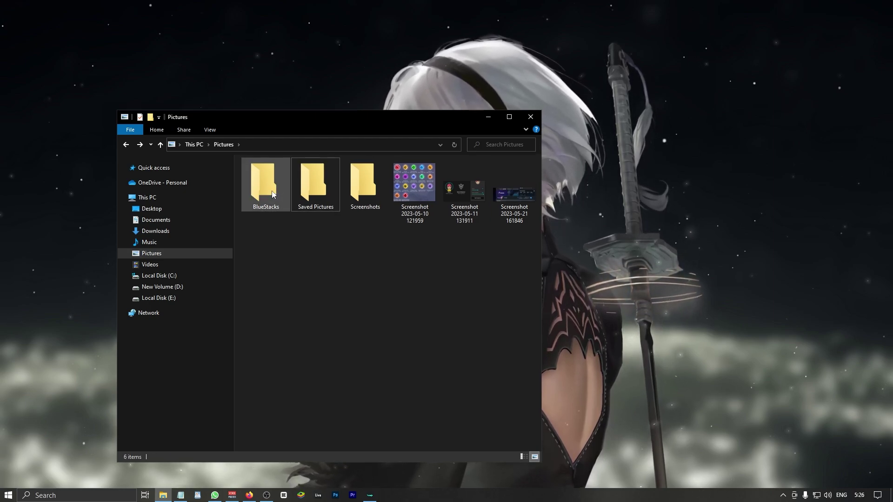
double_click(273, 194)
key("alt+Left")
key("Delete")
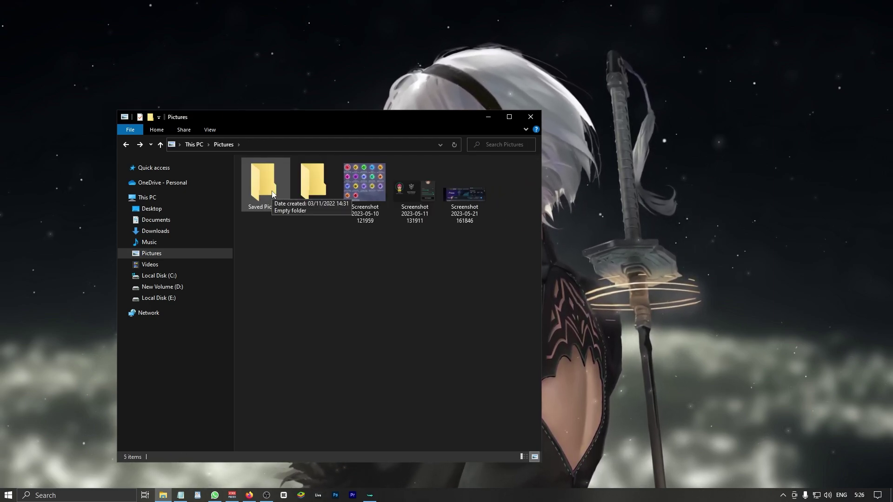
left_click(193, 264)
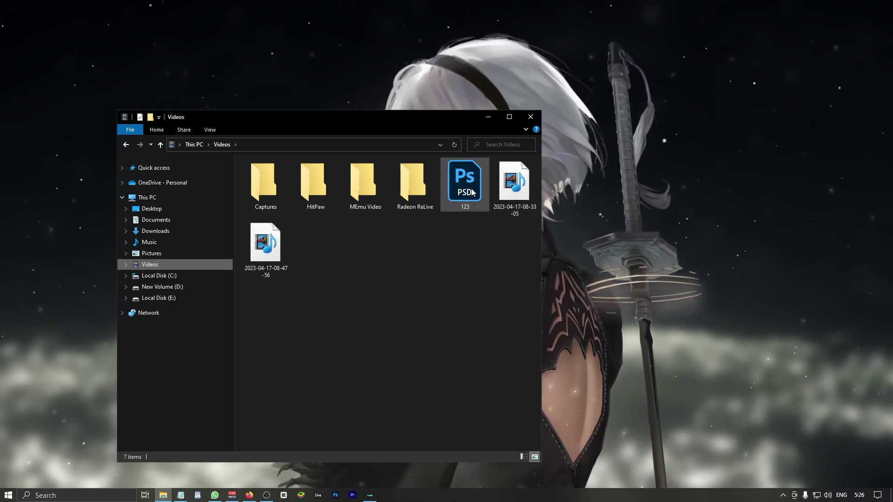
left_click(499, 190)
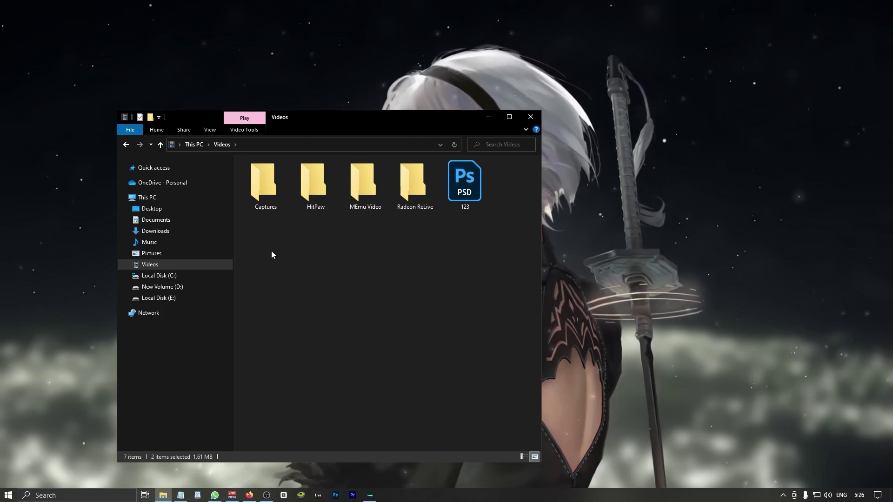
Check the Radeon ReLive, MEmu Video, HitPaw and Captures subfolders of Videos for leftover files.
double_click(426, 183)
key("alt+Left")
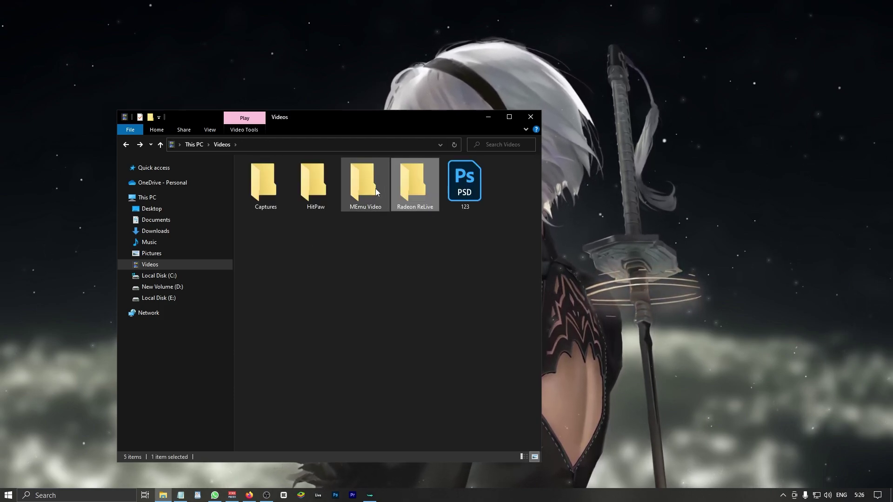
double_click(368, 186)
key("alt+Left")
double_click(324, 189)
key("alt+Left")
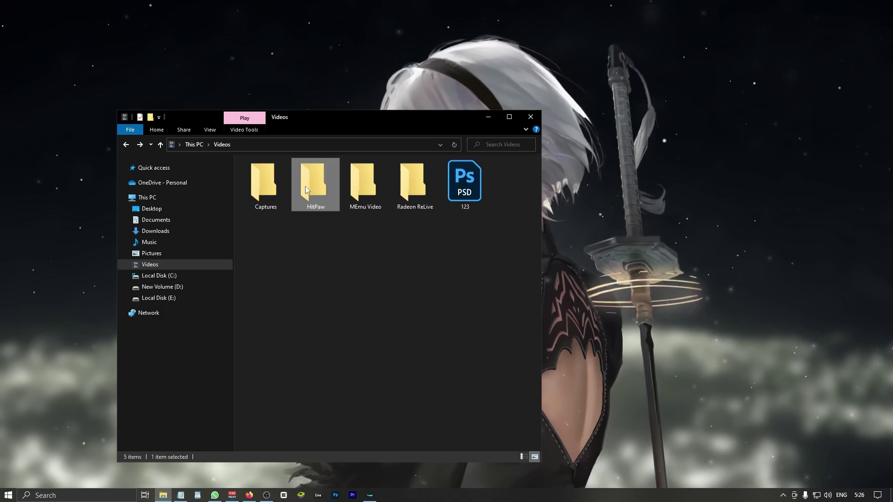
double_click(283, 186)
key("alt+Left")
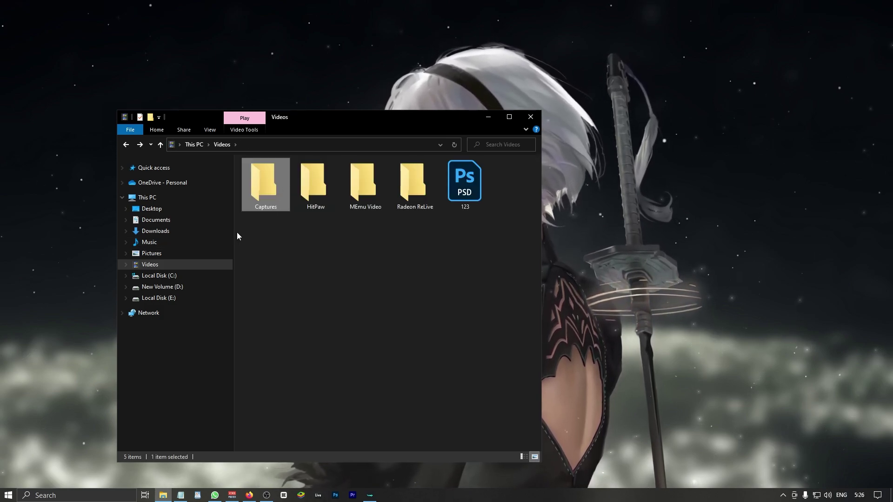
Open the Recycle Bin, permanently delete all of its items, and close its window.
left_click(82, 497)
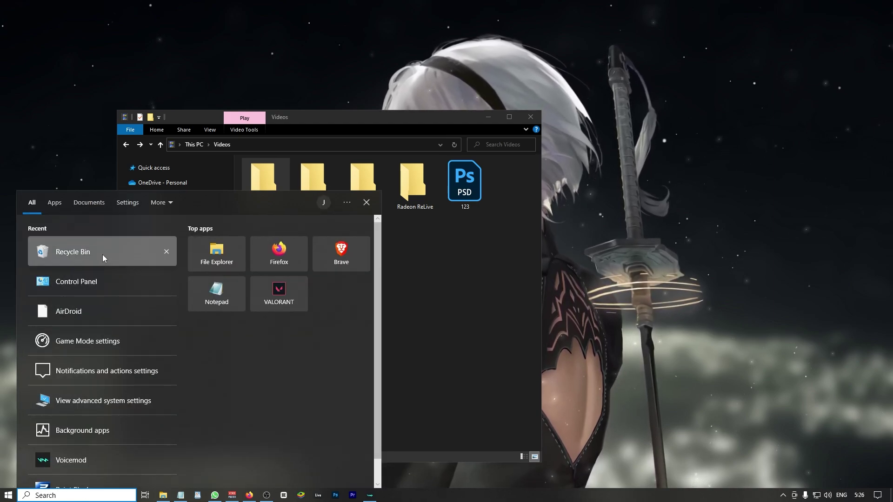
left_click(102, 255)
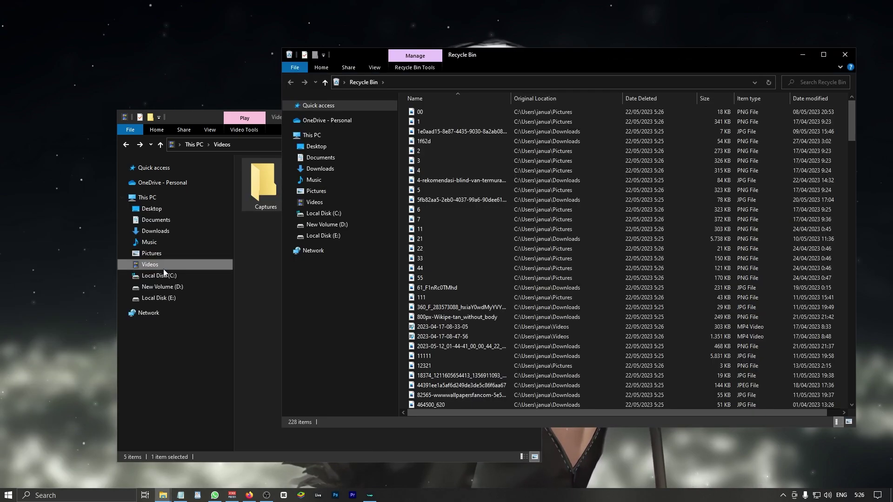
scroll(498, 248, "down", 20)
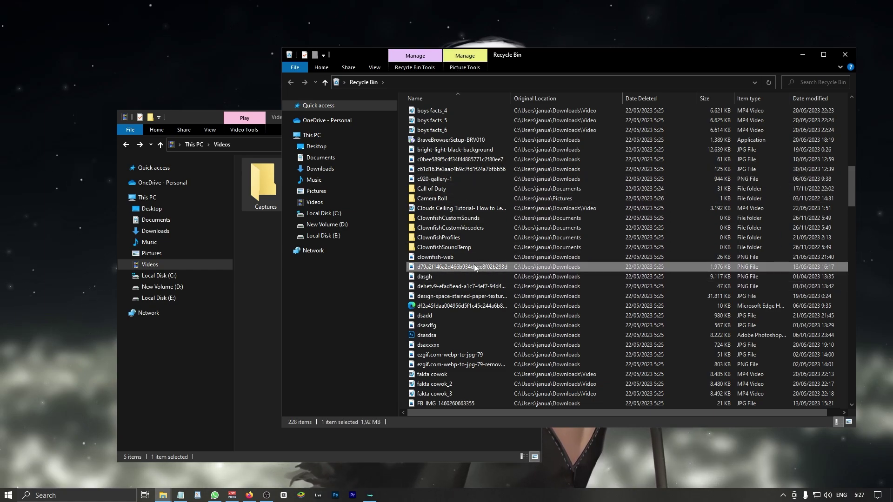
key("ctrl+a")
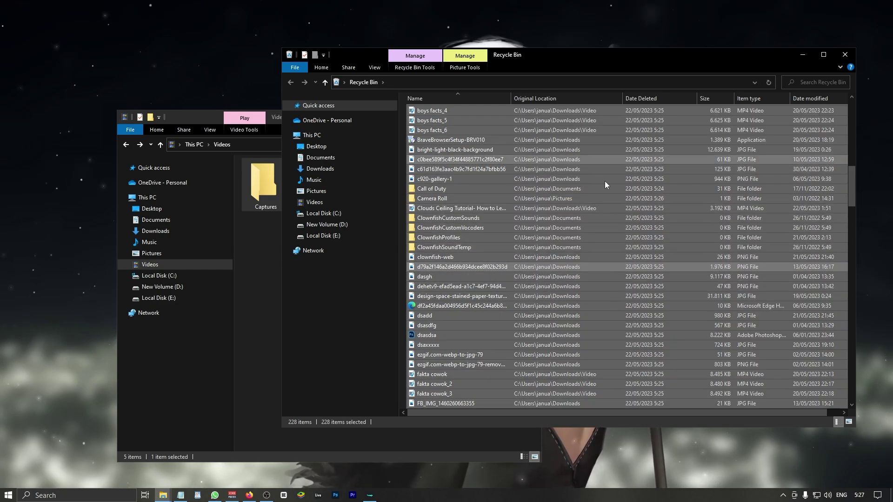
left_click_drag(853, 200, 841, 265)
key("Delete")
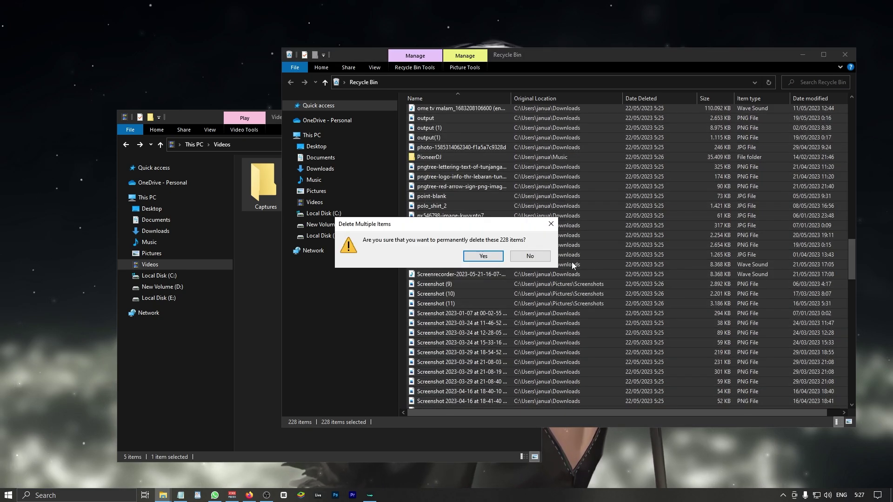
left_click(484, 256)
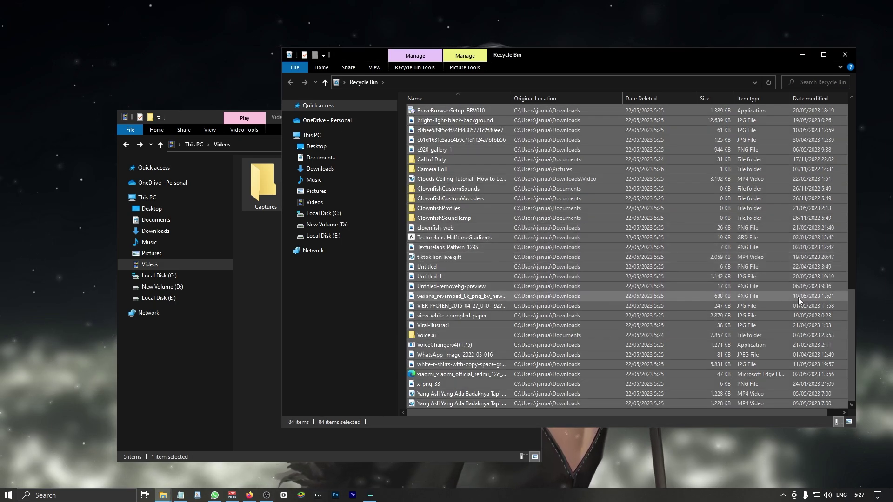
scroll(744, 288, "up", 13)
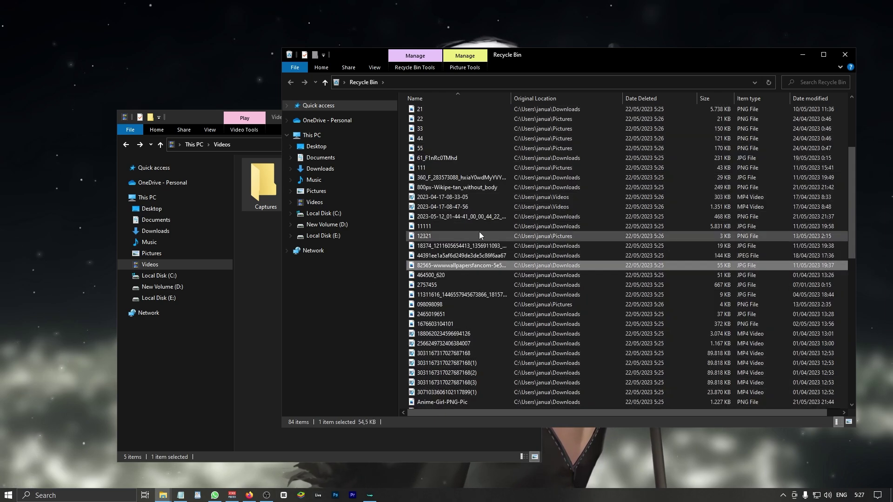
key("Delete")
left_click(484, 257)
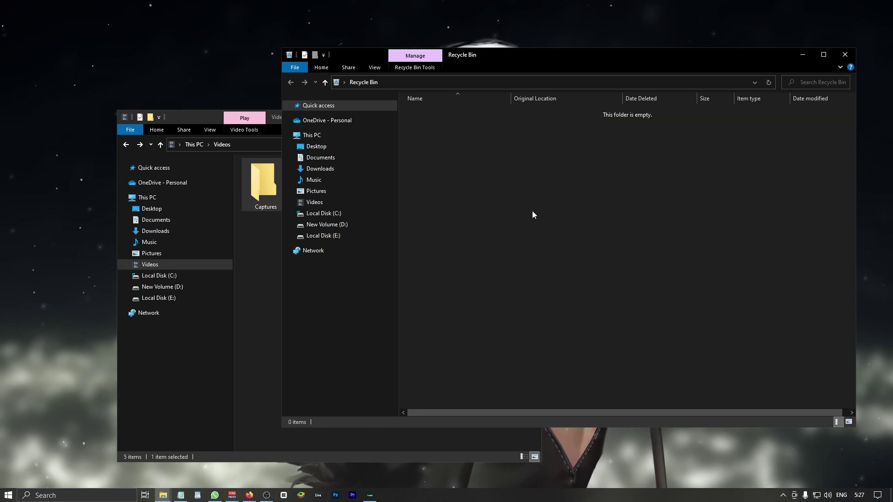
left_click(845, 57)
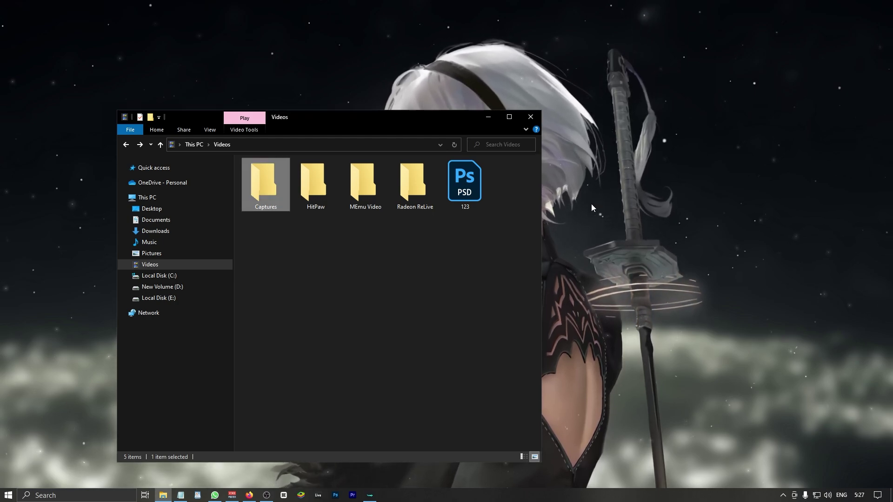
Expand Local Disk (C:) in the folder tree and open its Windows folder.
left_click(385, 269)
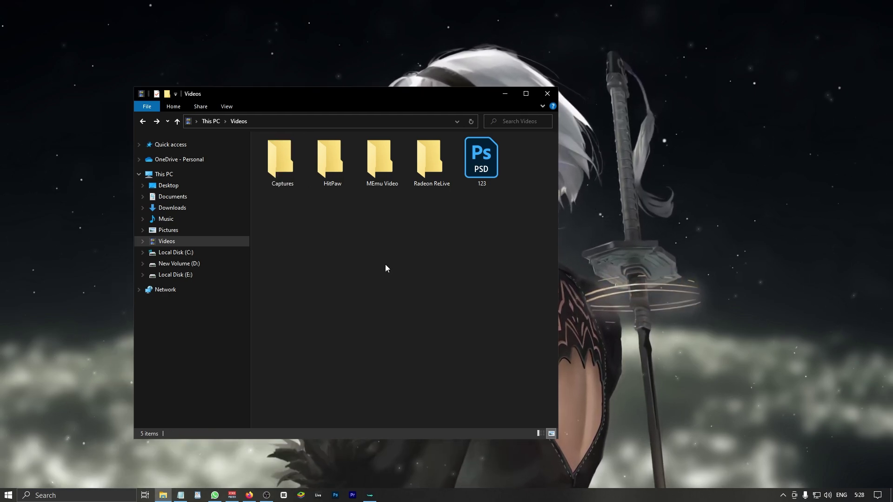
left_click(204, 252)
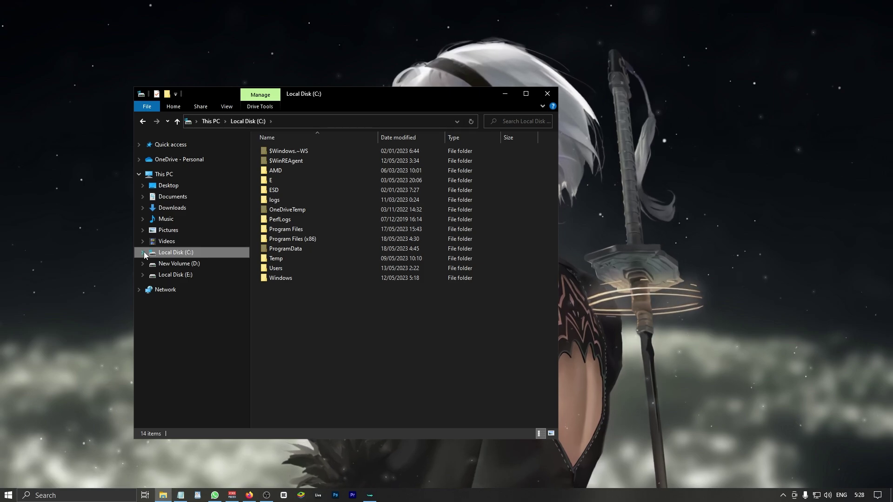
left_click(143, 252)
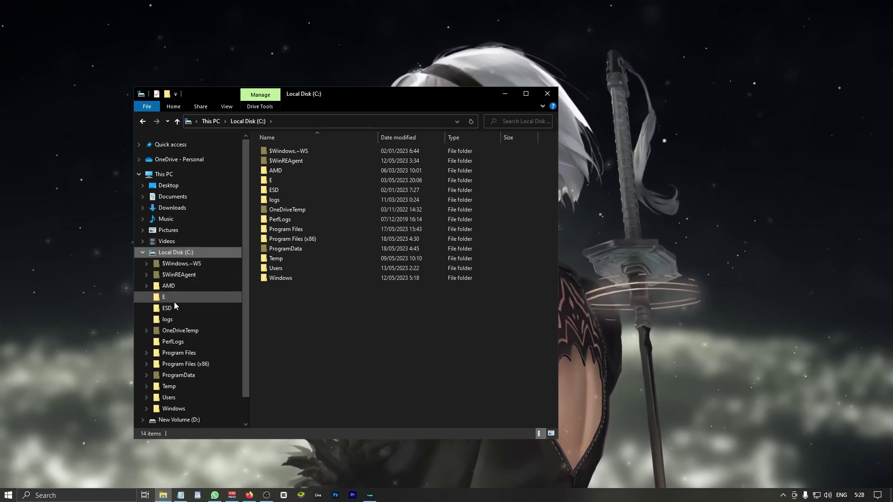
scroll(175, 307, "down", 1)
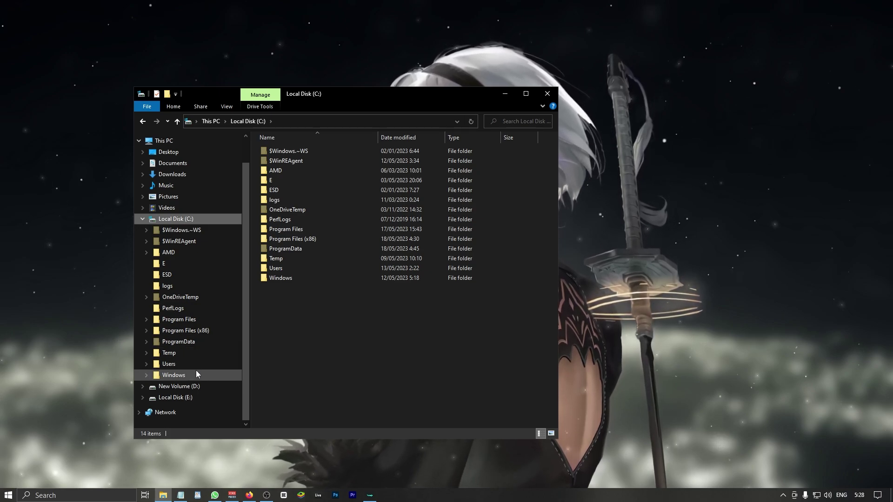
left_click(168, 376)
Find the SoftwareDistribution folder inside Windows and open its Download subfolder.
scroll(332, 325, "down", 3)
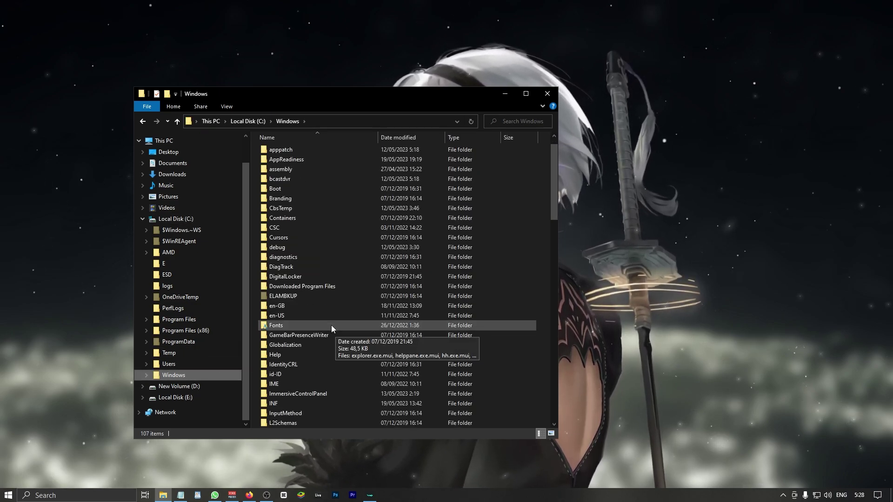
scroll(332, 326, "down", 7)
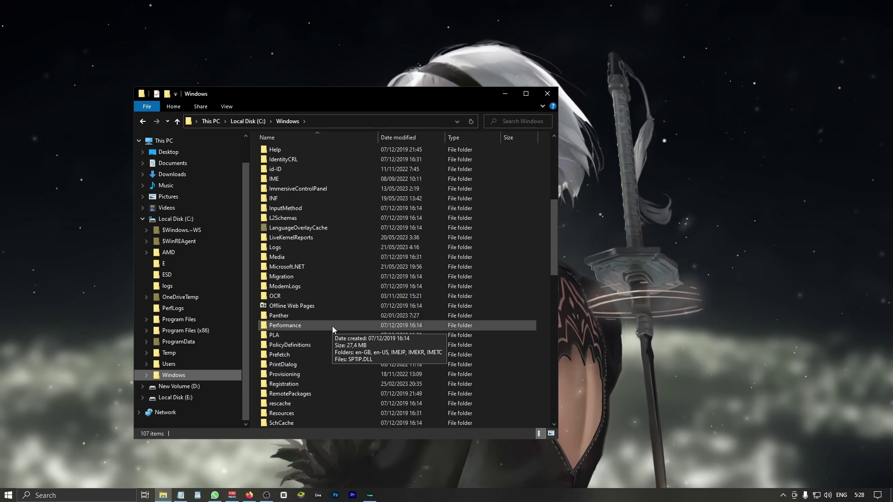
scroll(333, 325, "down", 3)
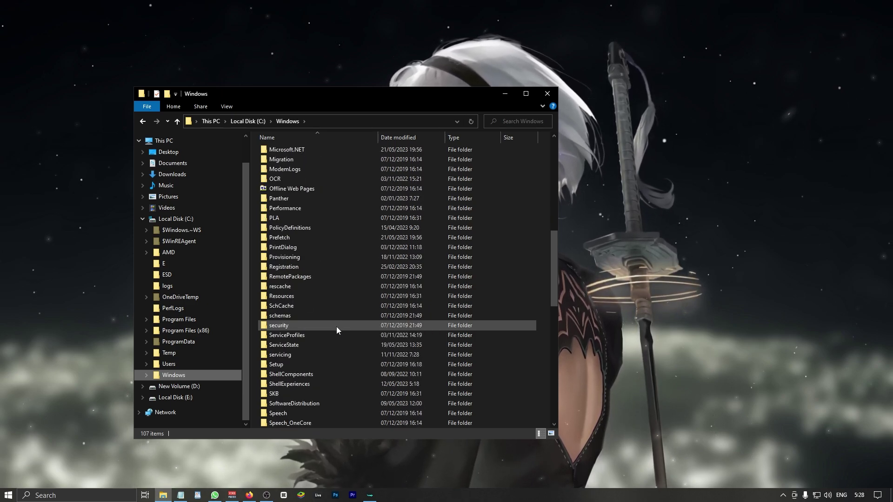
scroll(331, 372, "up", 2)
left_click(325, 421)
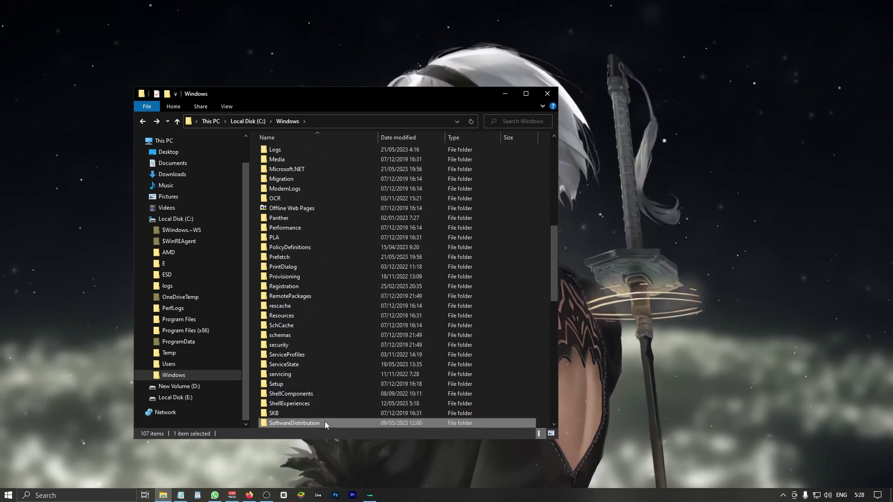
double_click(325, 422)
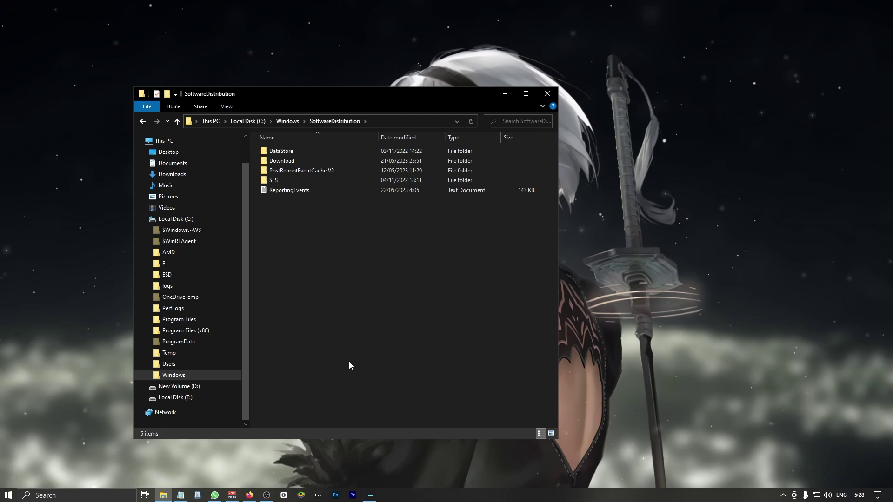
double_click(332, 160)
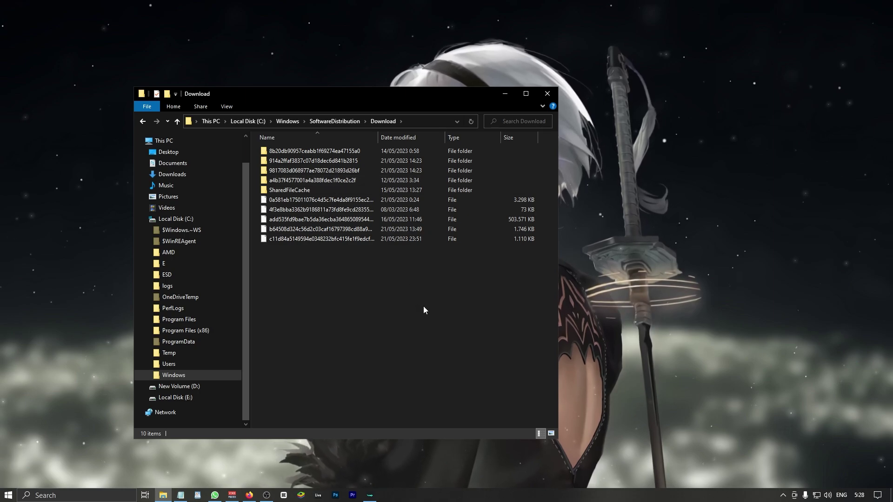
Delete all files and folders in SoftwareDistribution's Download folder, granting administrator permission for each request, and close the window.
left_click_drag(424, 310, 305, 151)
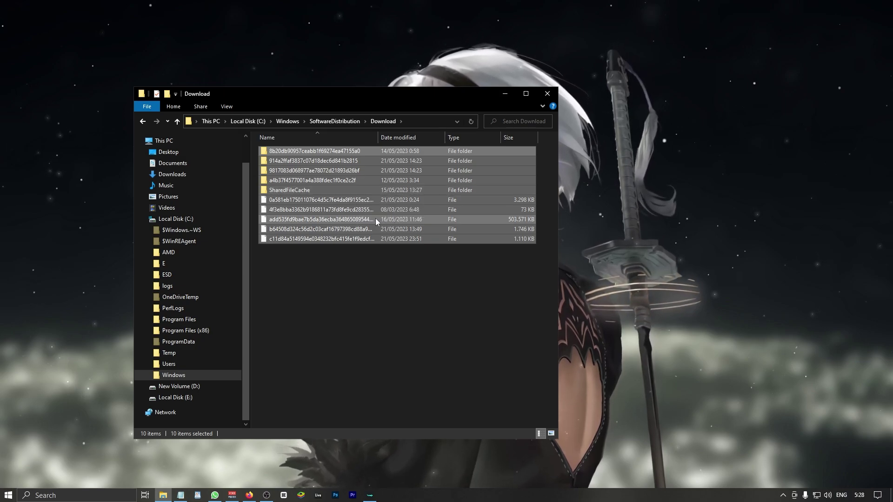
key("Delete")
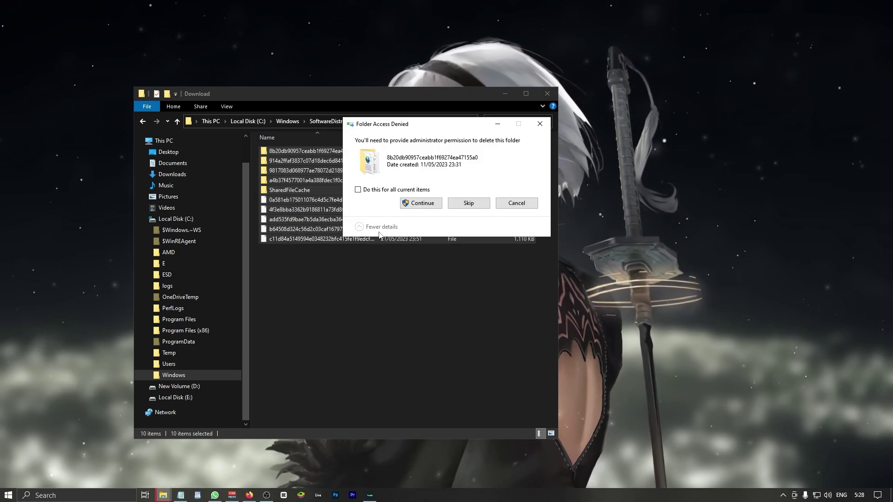
left_click(402, 207)
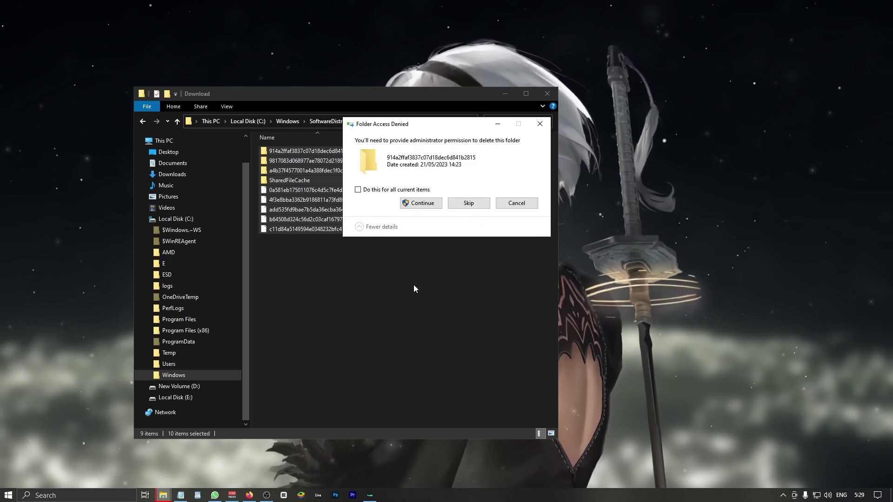
left_click(428, 206)
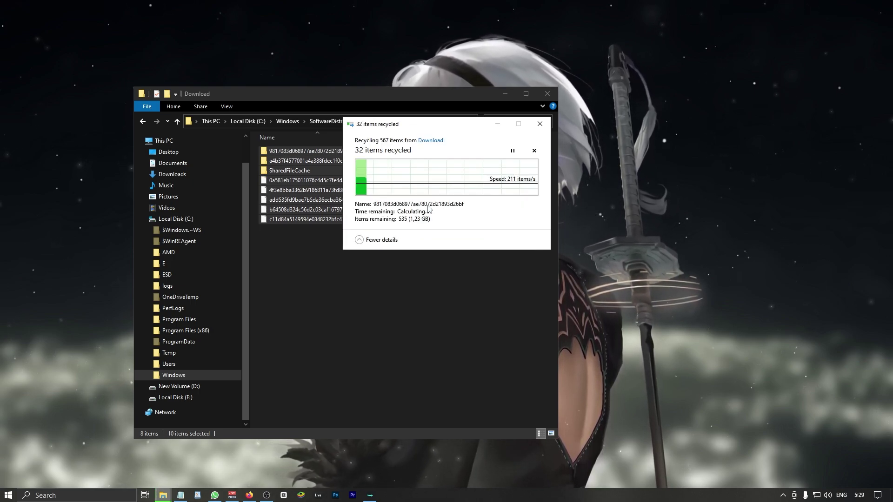
left_click(428, 205)
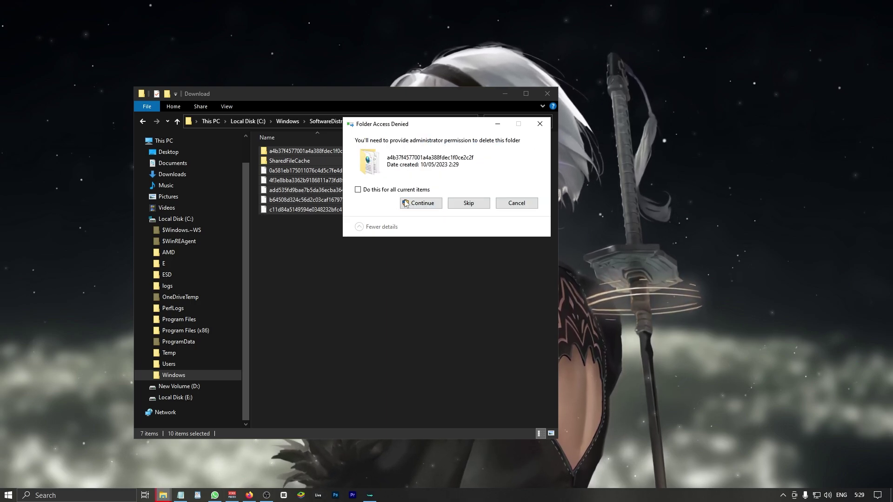
left_click(409, 203)
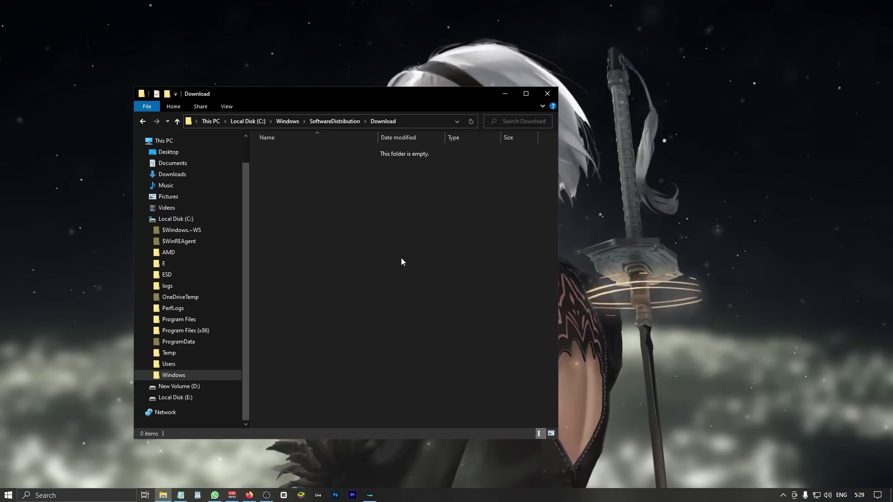
left_click(548, 95)
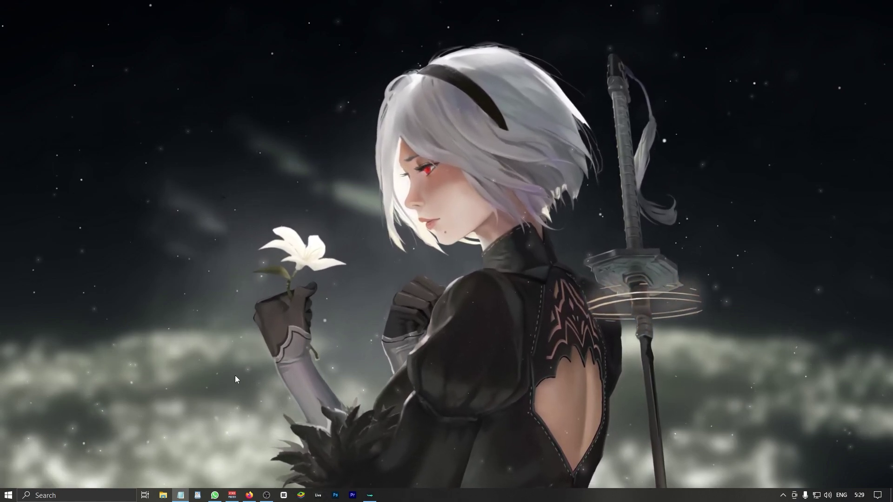
Find and launch Run from Windows search and use it to open the temp folder.
left_click(113, 496)
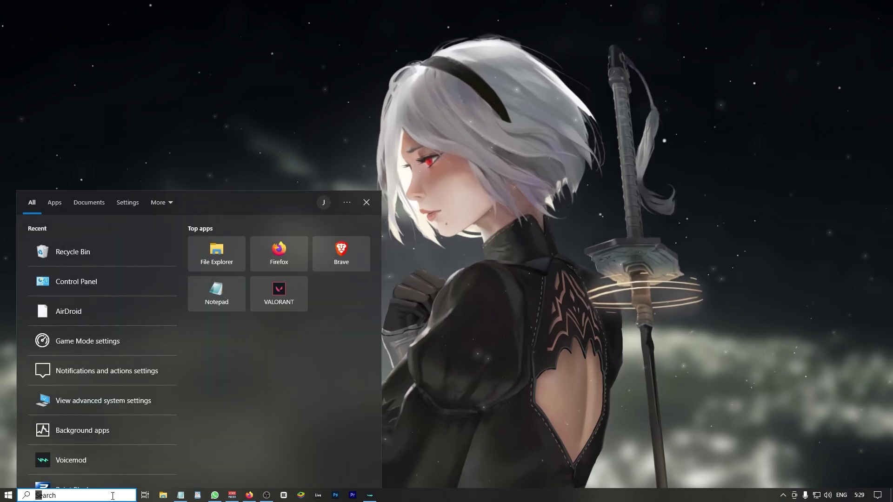
type("ra")
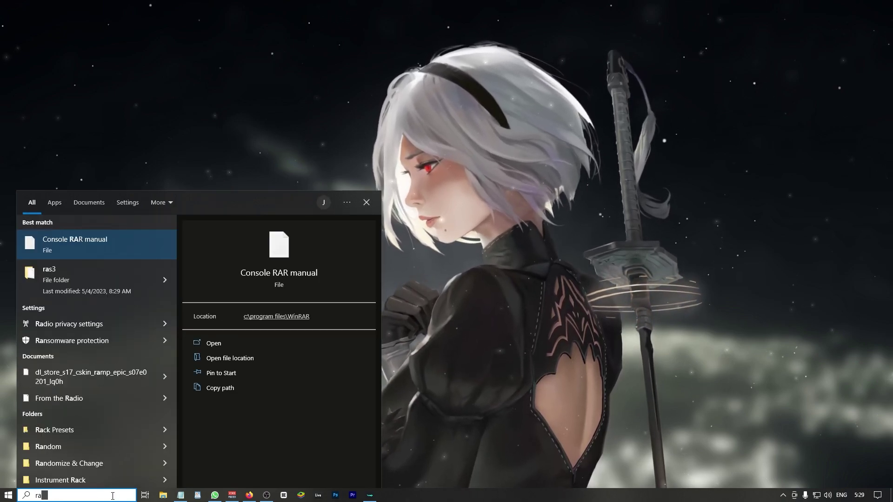
key("BackSpace")
type("un")
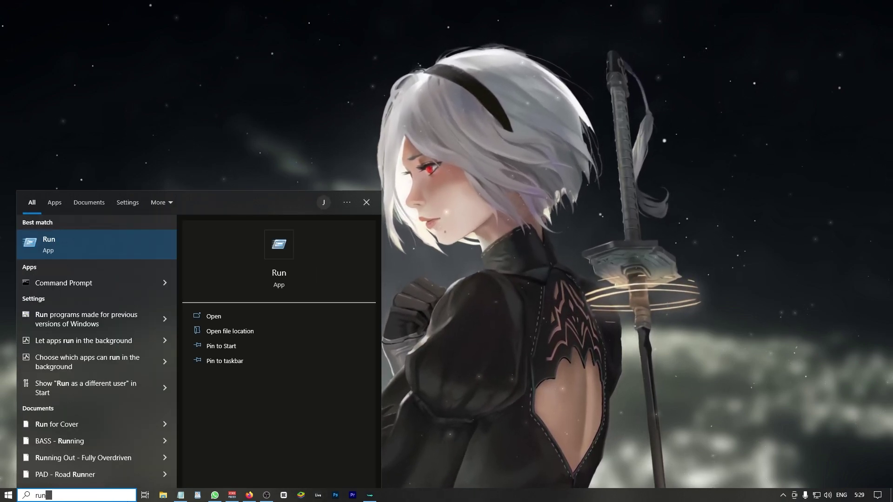
left_click(123, 245)
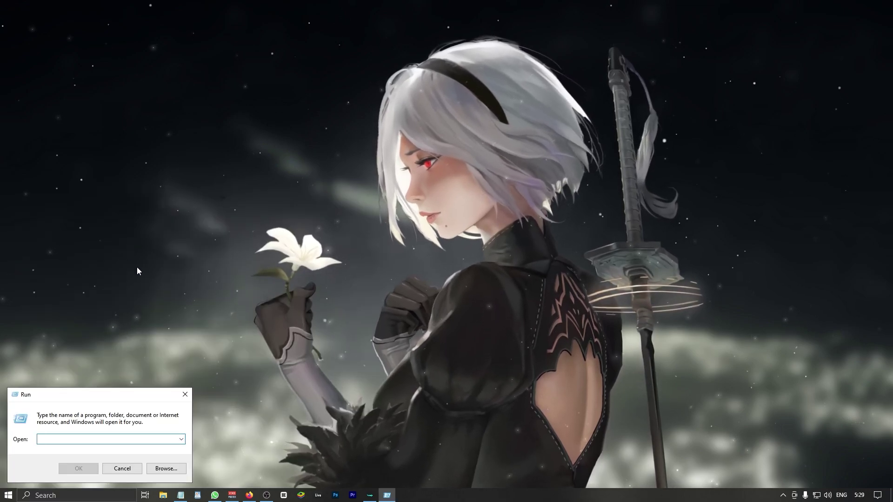
type("tem")
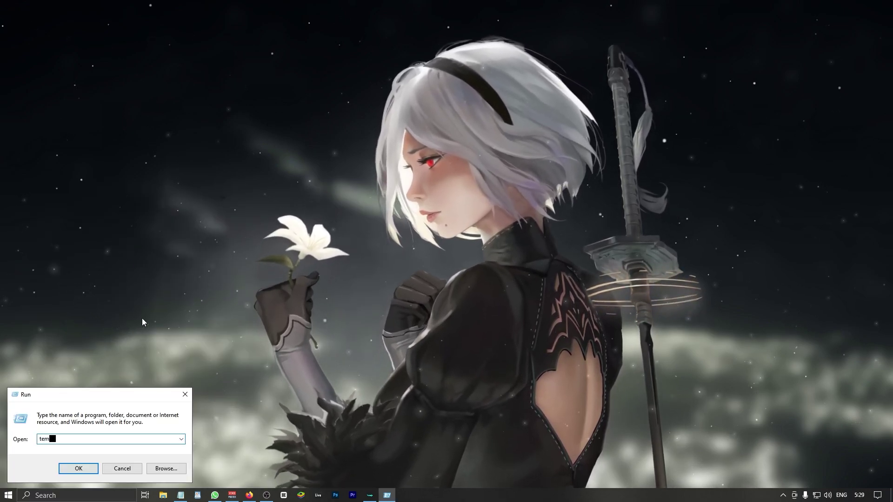
type("p")
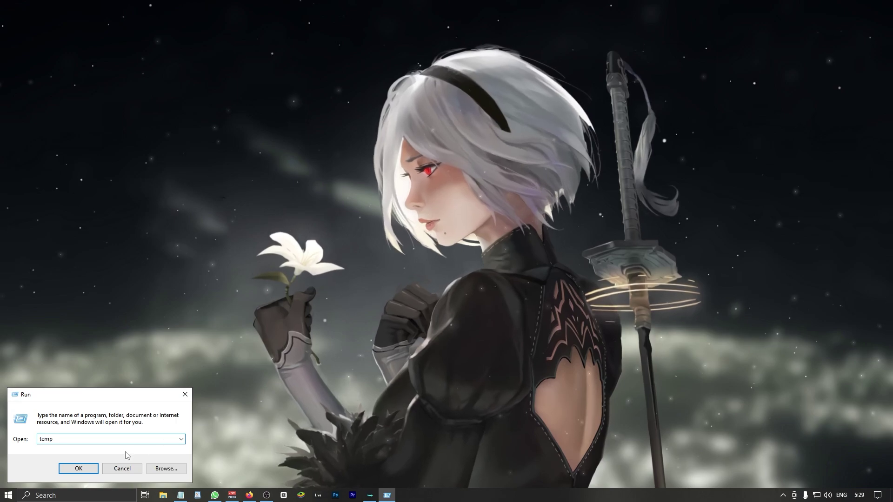
left_click(85, 466)
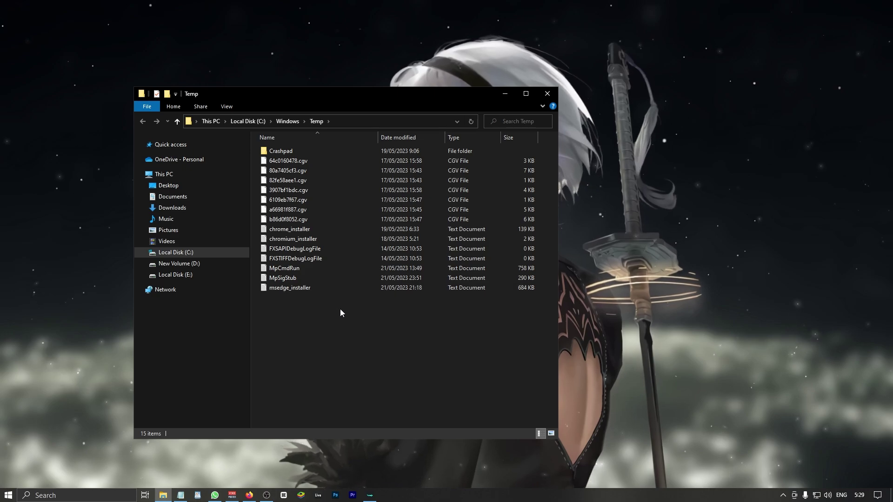
Delete all items in the Windows Temp folder, skipping the file that is in use, and close the window.
left_click_drag(418, 374, 296, 144)
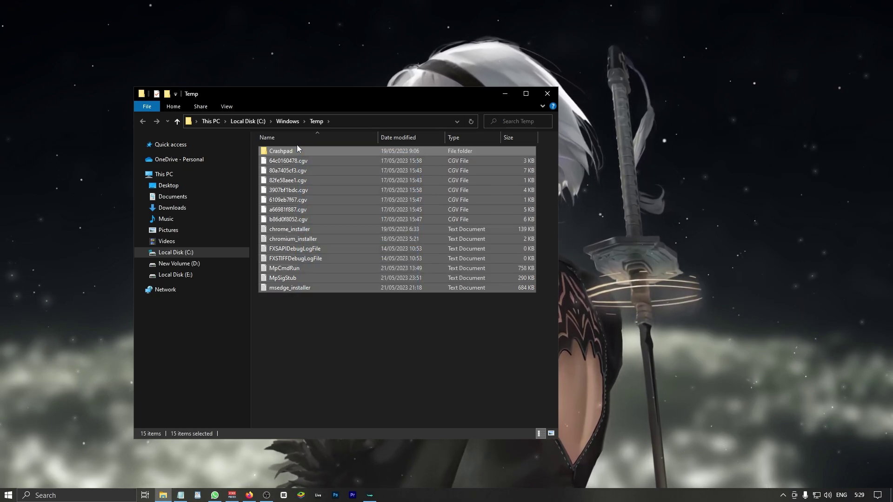
key("Delete")
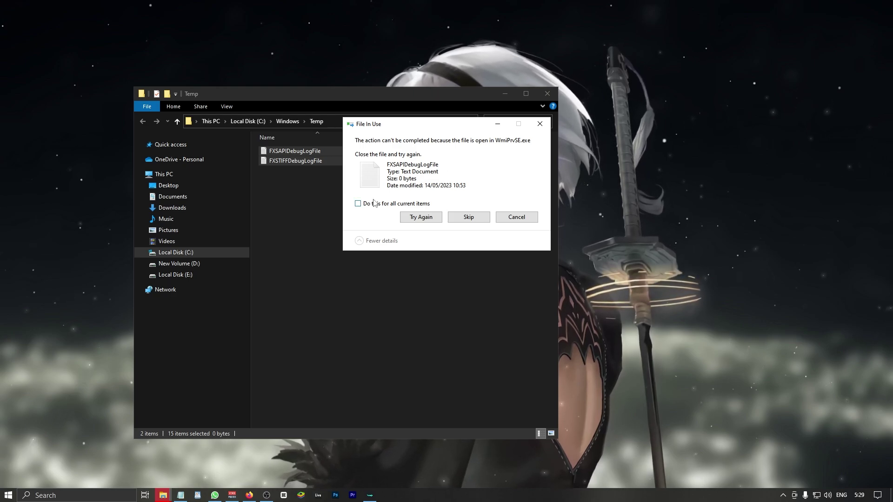
left_click(467, 219)
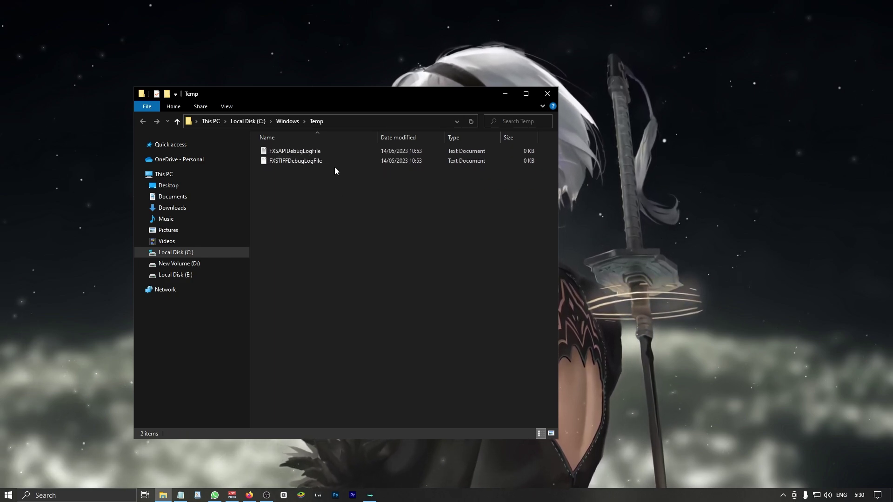
left_click(553, 94)
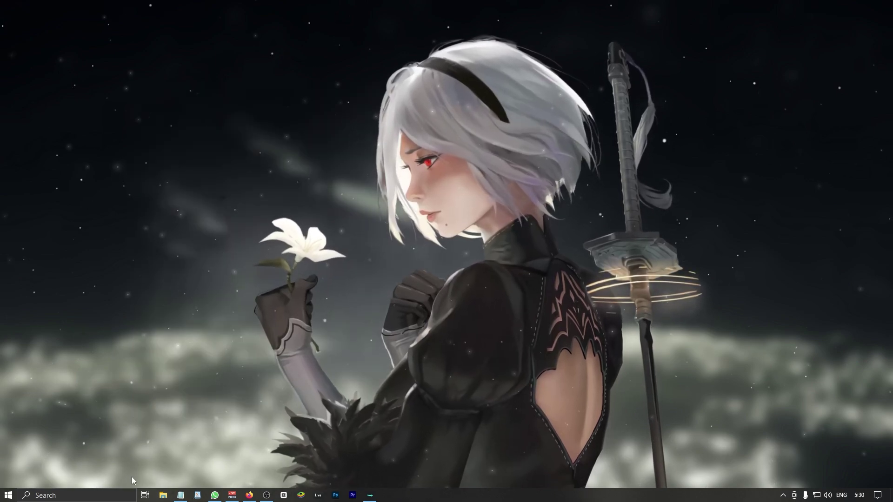
Launch Run from the recent Windows search items and use it to open the %temp% folder.
left_click(121, 496)
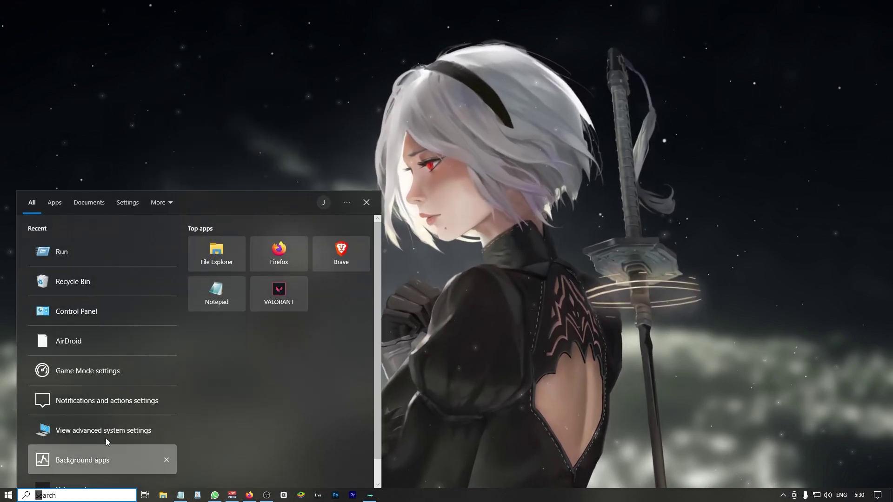
left_click(124, 252)
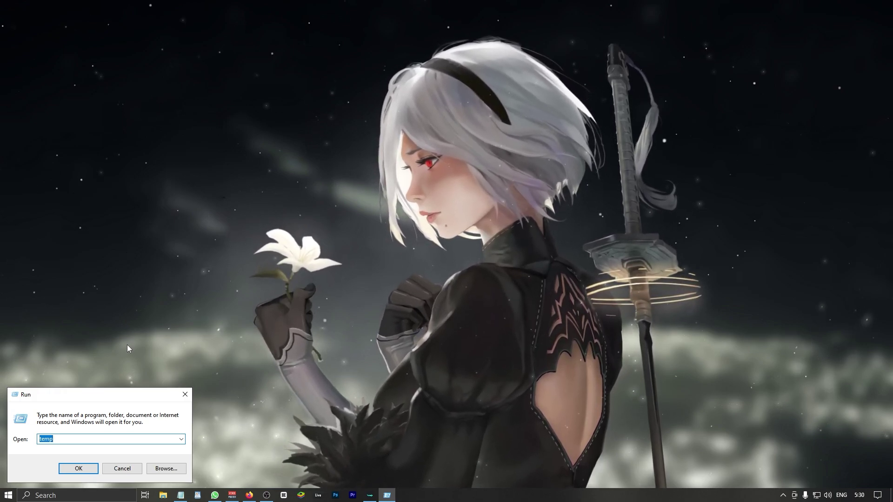
type("%temp")
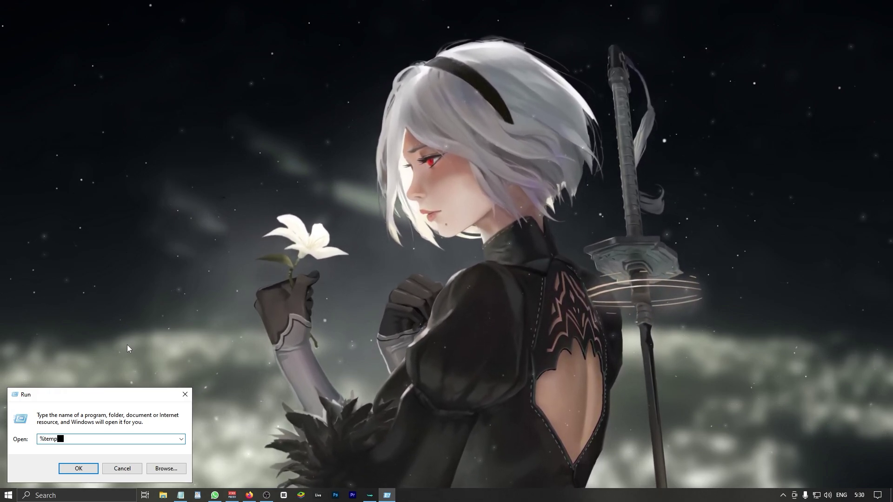
type("%")
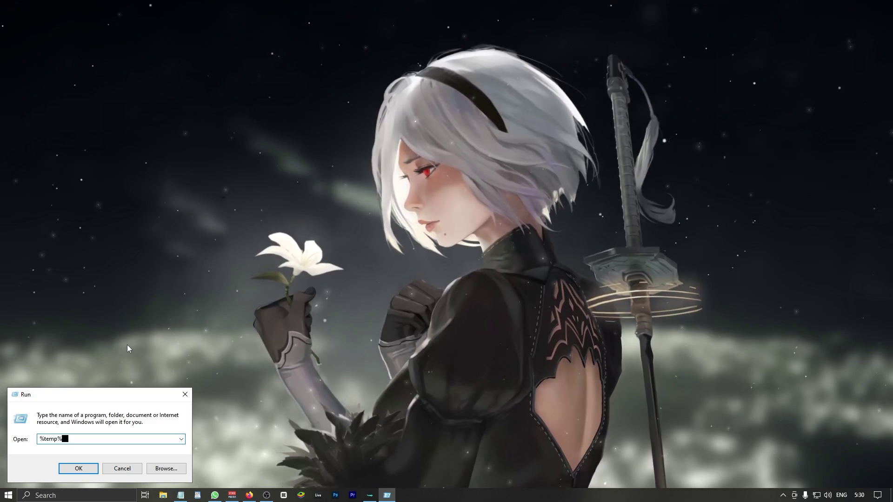
key("Return")
Delete all files and folders in the user's Temp folder, skipping the CreativeCloud folder in use, and close the window.
scroll(375, 247, "down", 10)
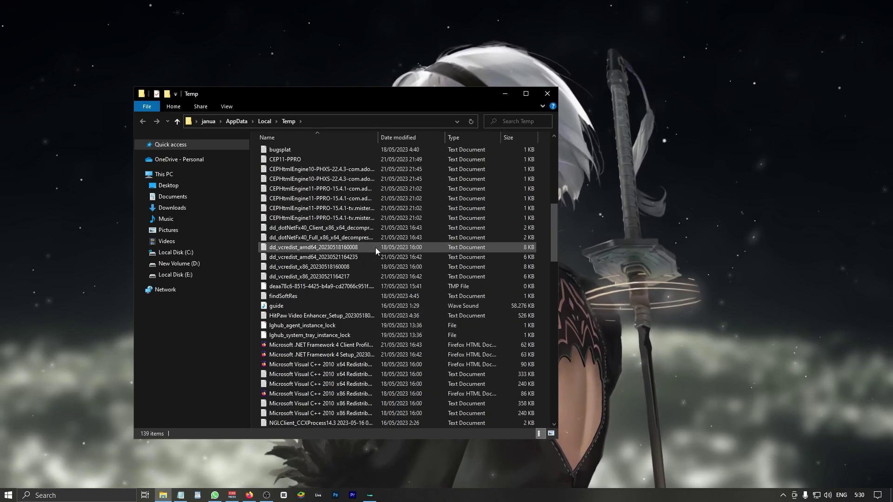
scroll(375, 256, "down", 20)
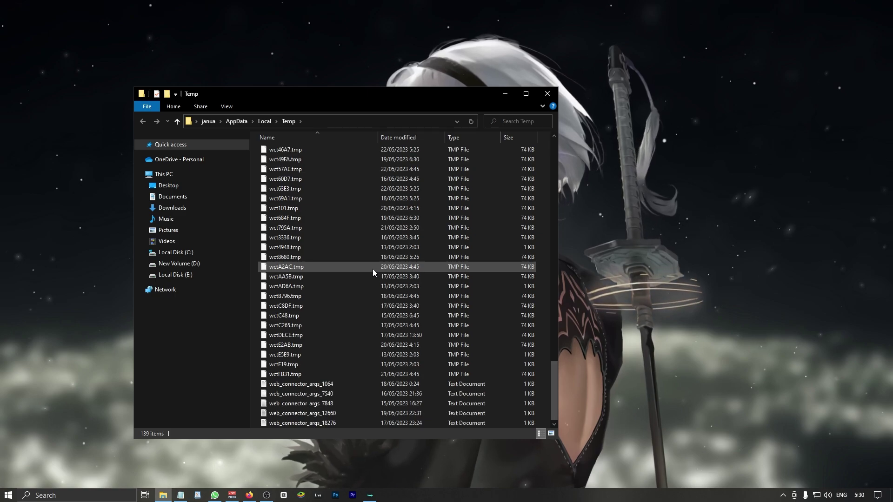
left_click(372, 269)
key("ctrl+a")
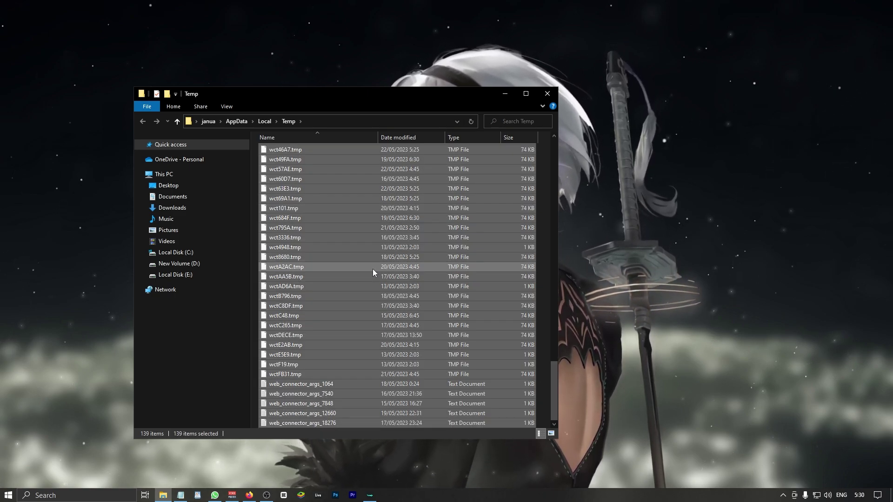
key("Delete")
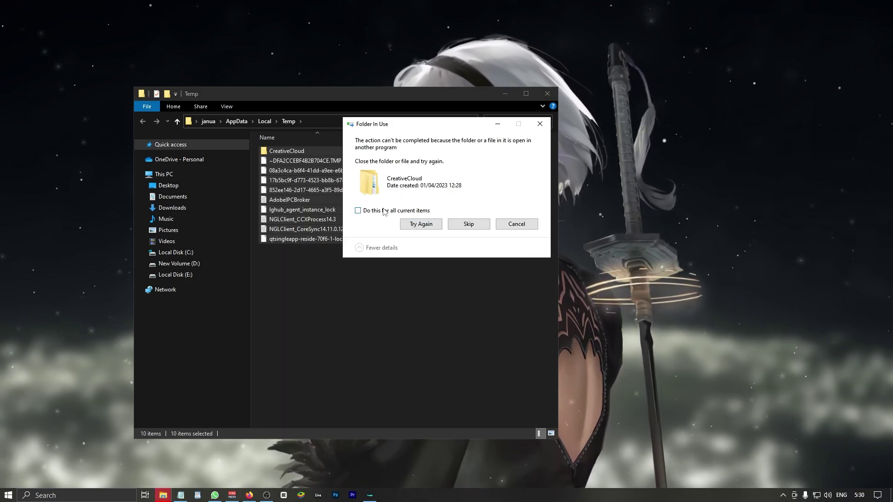
left_click(469, 225)
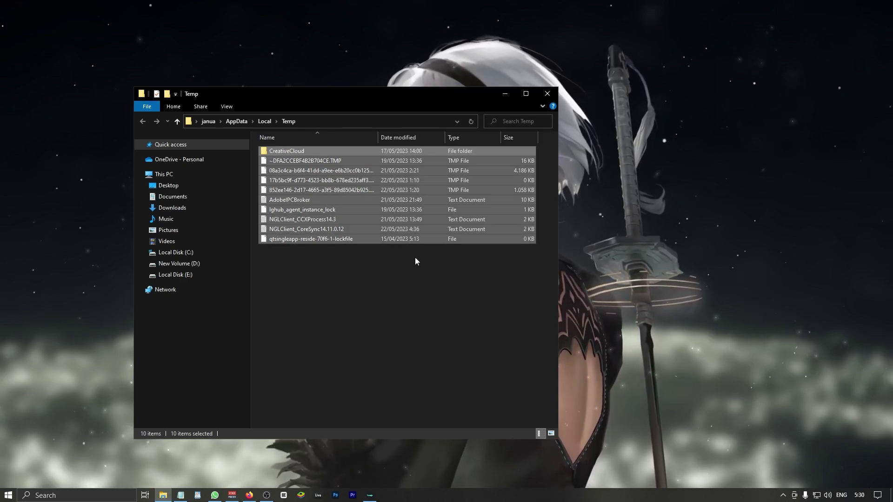
left_click(416, 258)
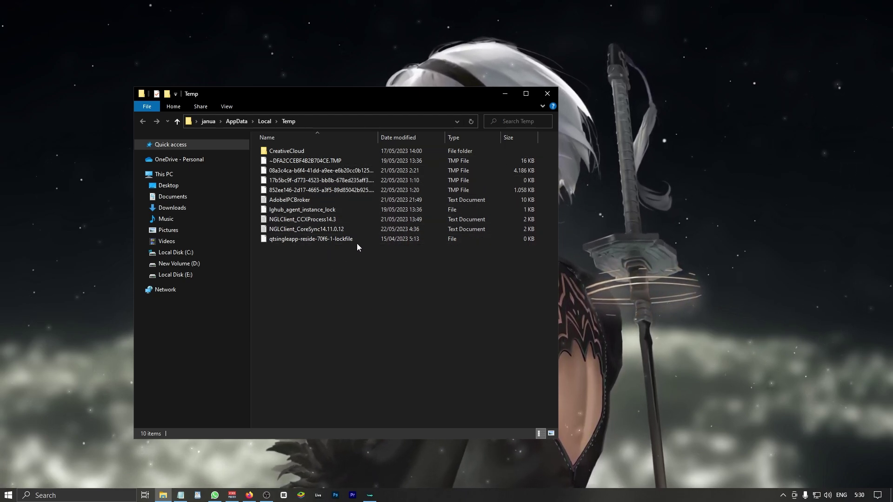
left_click(556, 97)
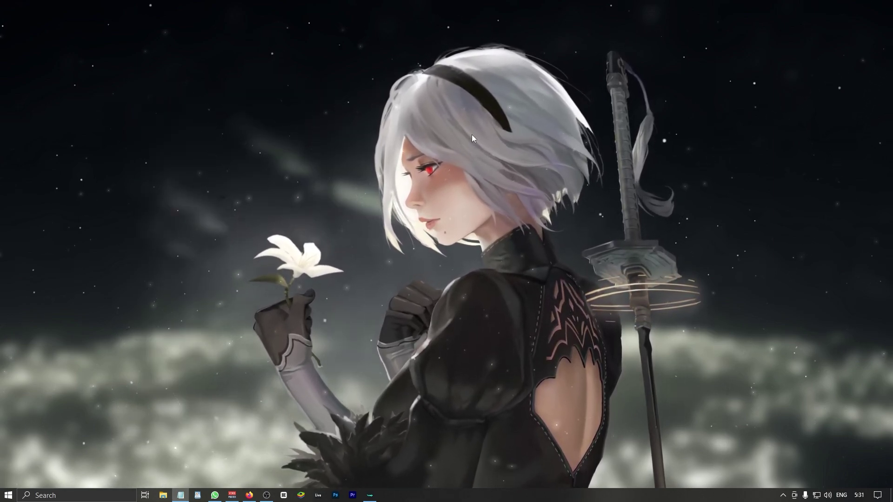
Open the properties of Local Disk (C:) from This PC and start Disk Clean-up for the drive.
left_click(162, 496)
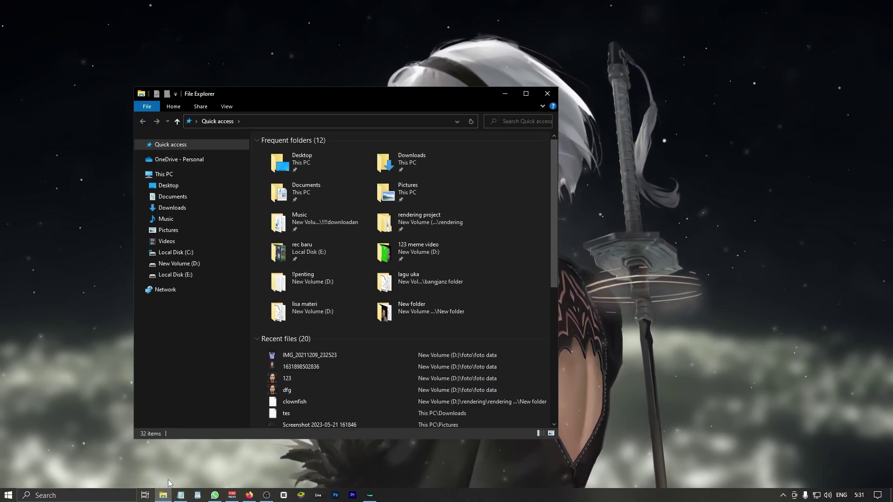
right_click(319, 251)
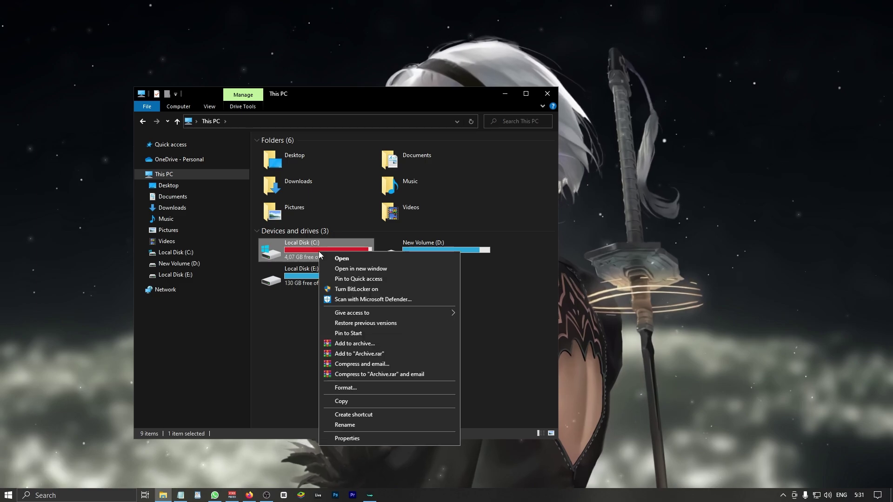
left_click(347, 439)
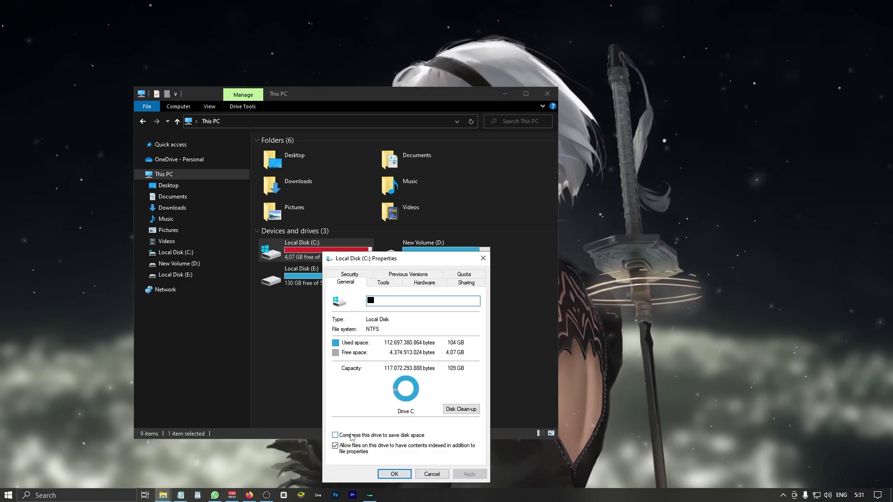
left_click_drag(405, 261, 419, 169)
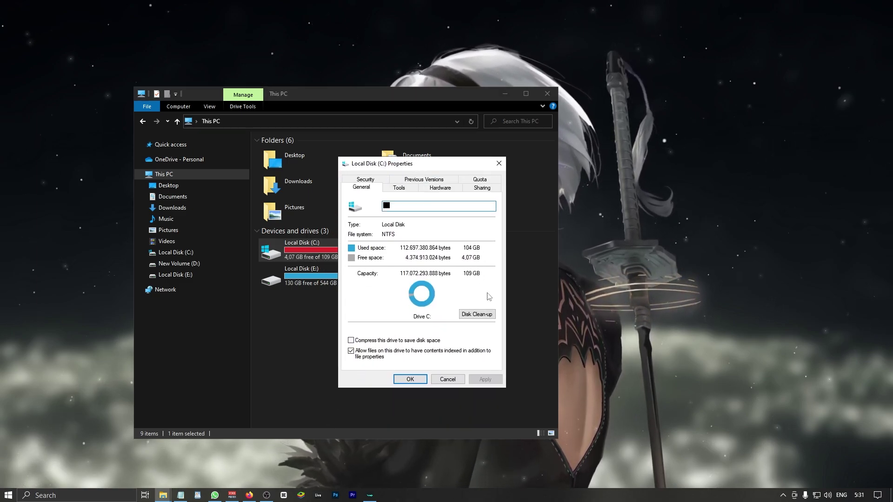
left_click(487, 316)
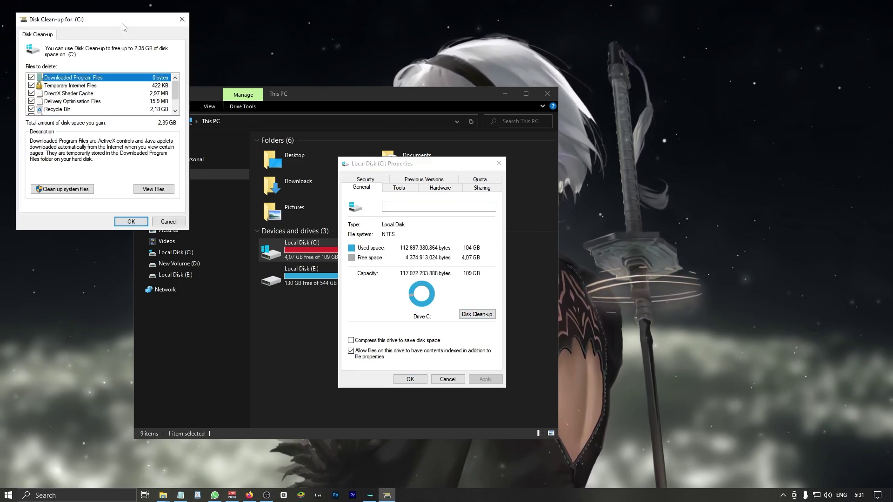
Review the files to delete, extend Disk Clean-up to system files, and permanently delete the checked categories.
left_click_drag(123, 27, 330, 73)
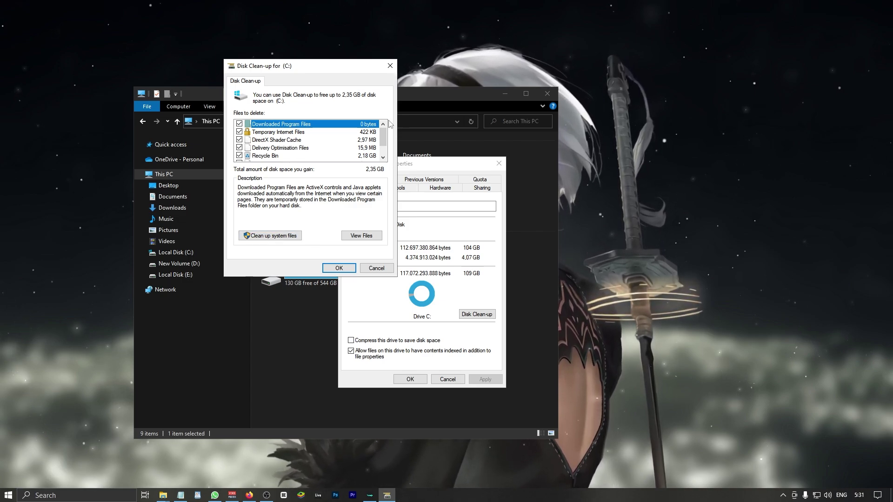
scroll(388, 134, "down", 1)
scroll(371, 132, "up", 1)
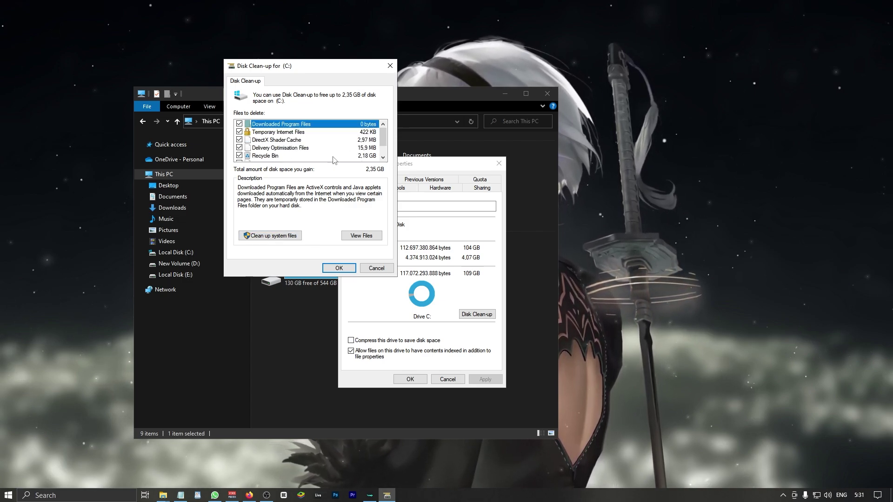
scroll(384, 148, "down", 1)
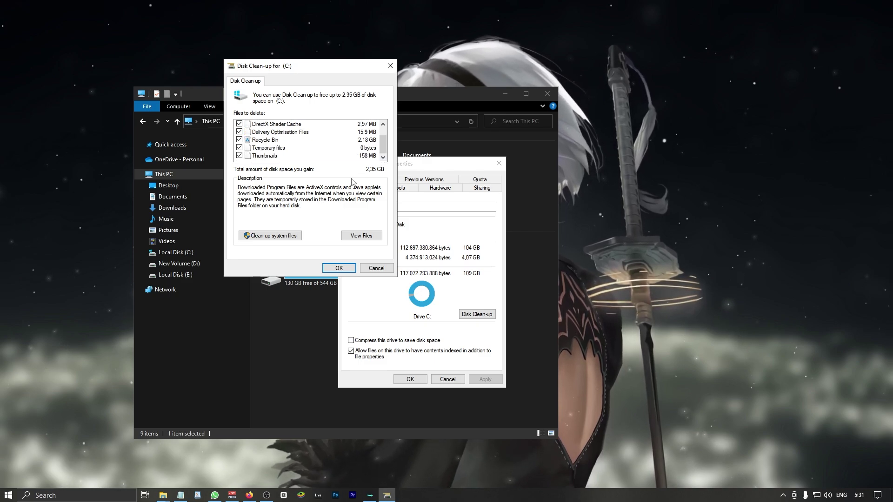
left_click(283, 238)
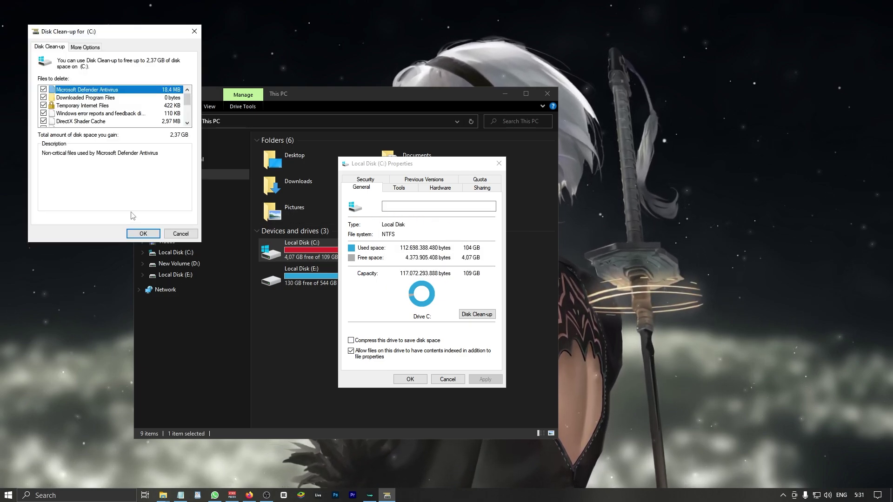
left_click(152, 235)
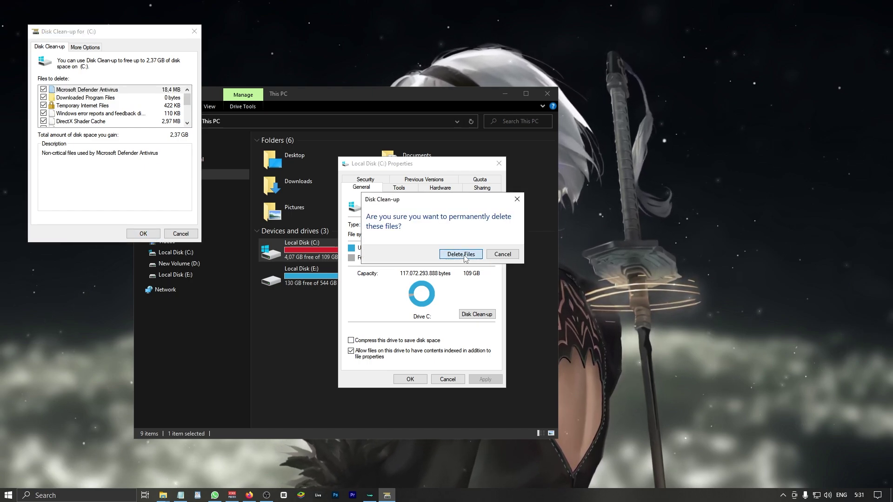
left_click(464, 255)
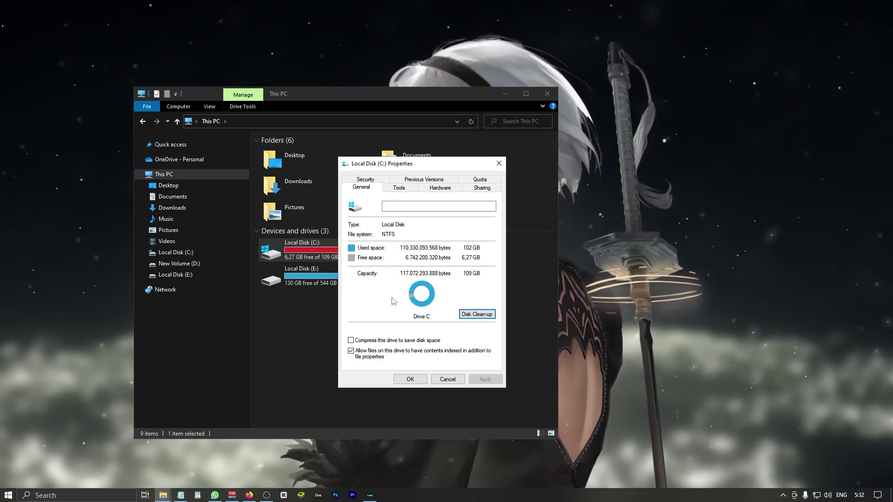
Close the Local Disk (C:) properties, check the drive's free space in This PC, and close the window.
left_click(410, 379)
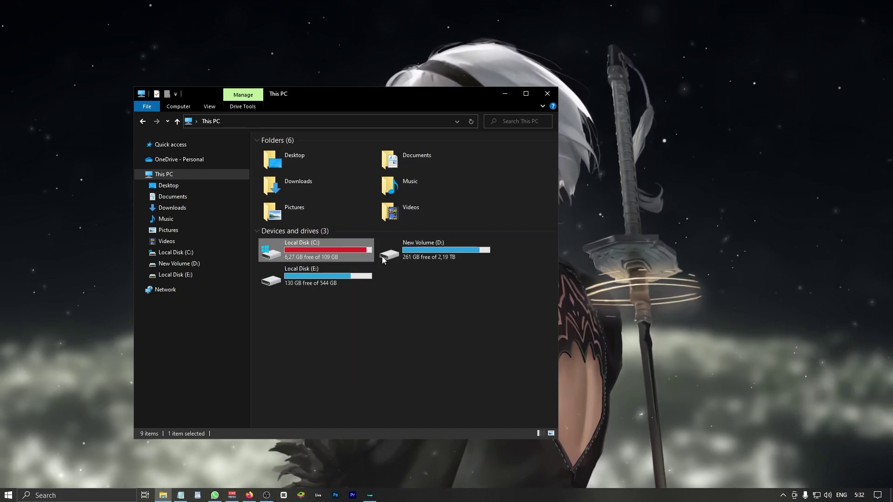
mouse_move(285, 263)
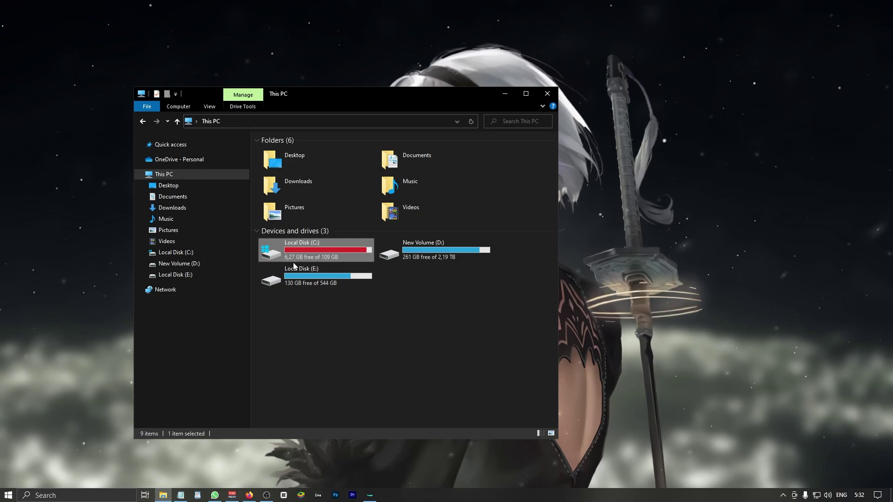
left_click(546, 93)
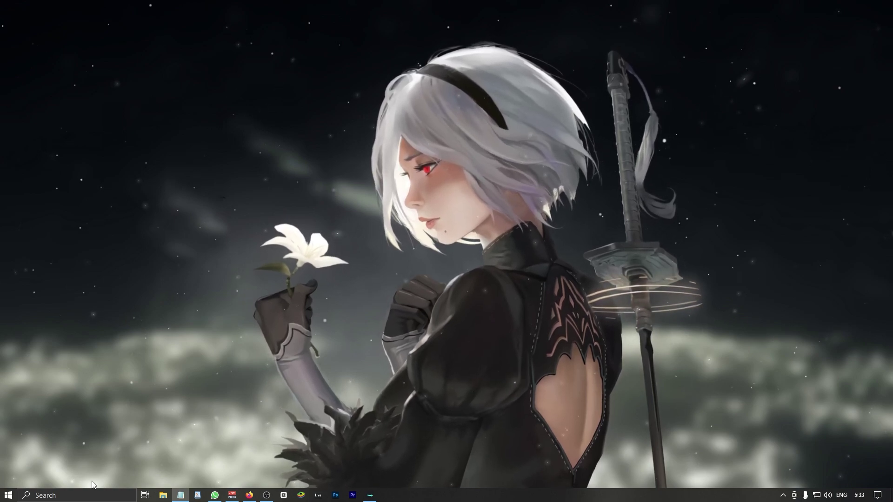
Find and open Control Panel from Windows search and search its items for "un".
left_click(104, 492)
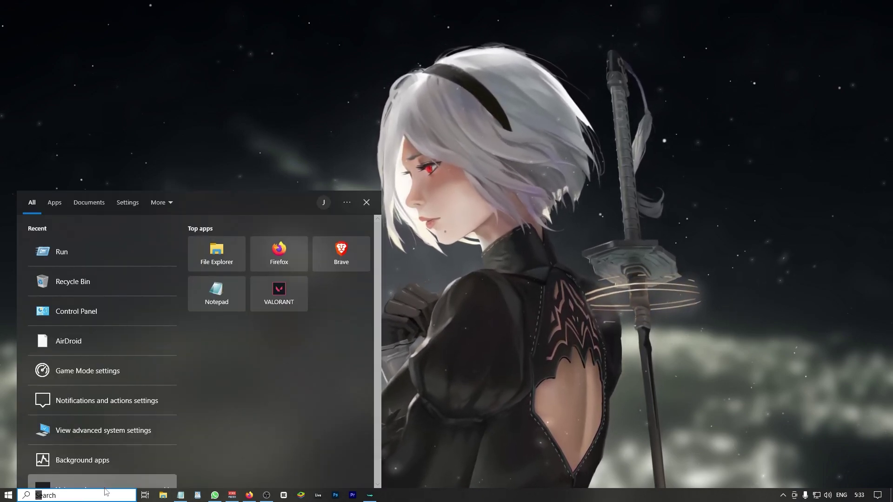
type("cont")
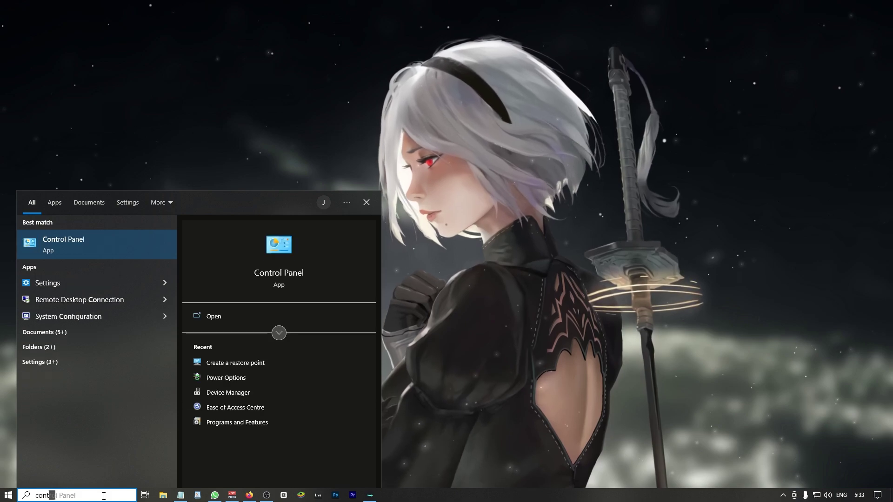
type("r")
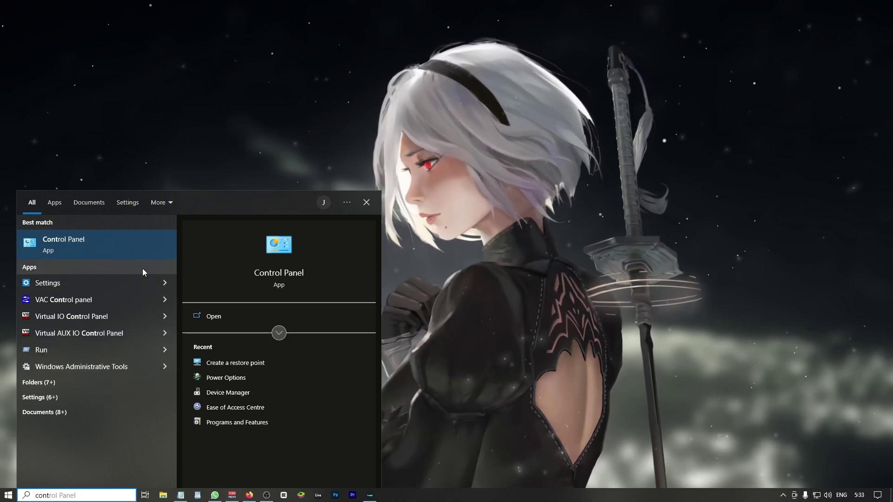
left_click(130, 249)
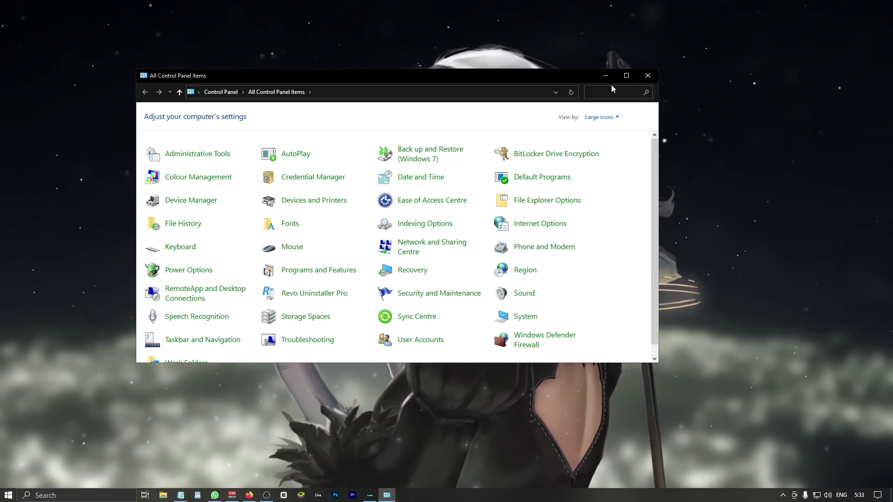
left_click(619, 91)
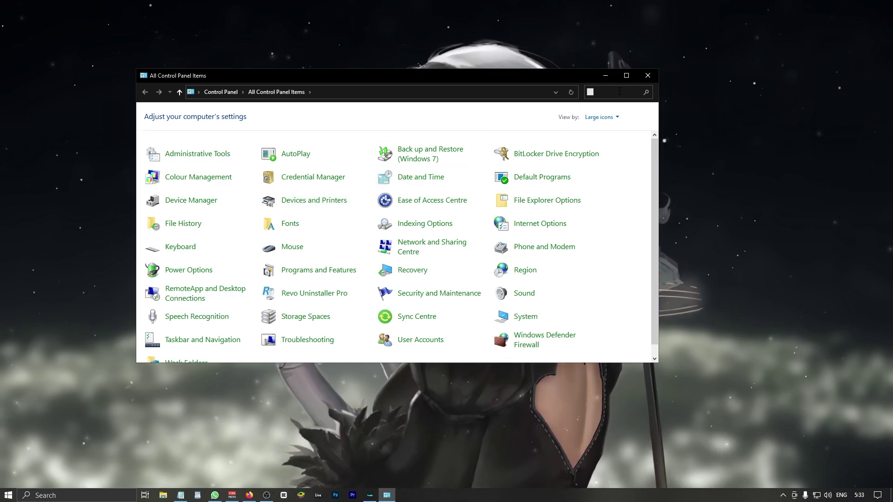
type("un")
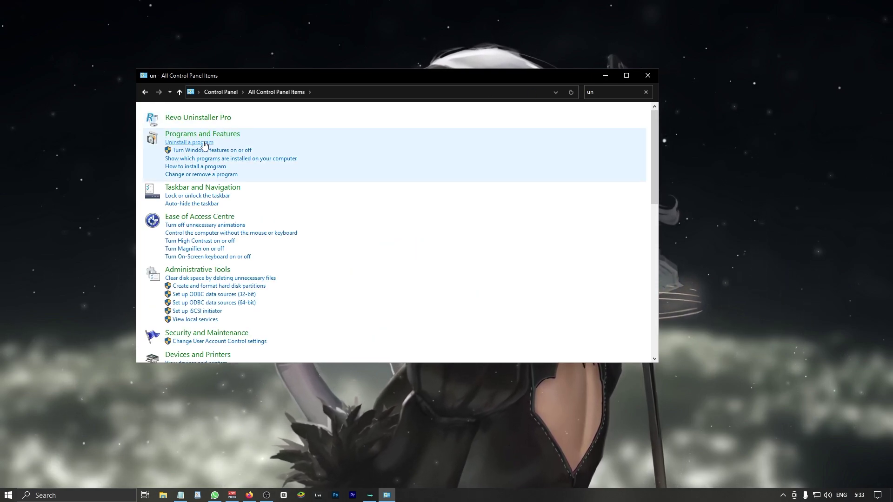
Open the list of installed programs and uninstall IObit Driver Booster 10.0.0.38, confirming its removal.
left_click(204, 142)
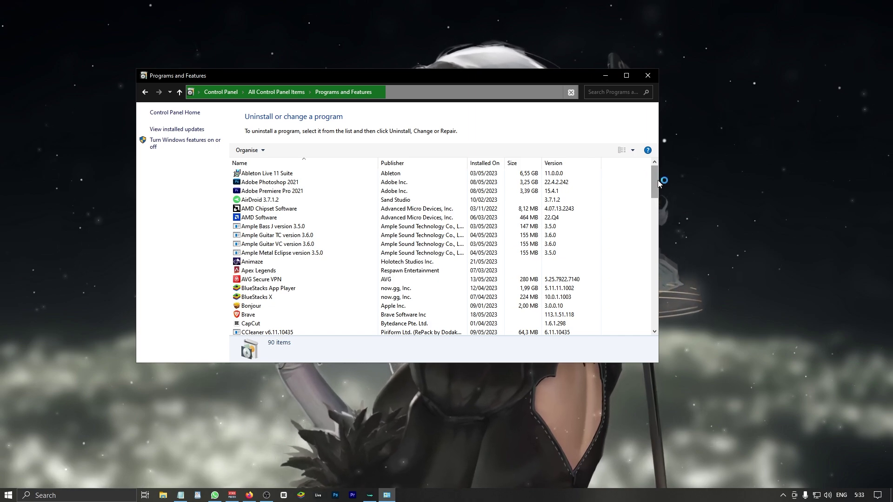
left_click_drag(658, 182, 658, 219)
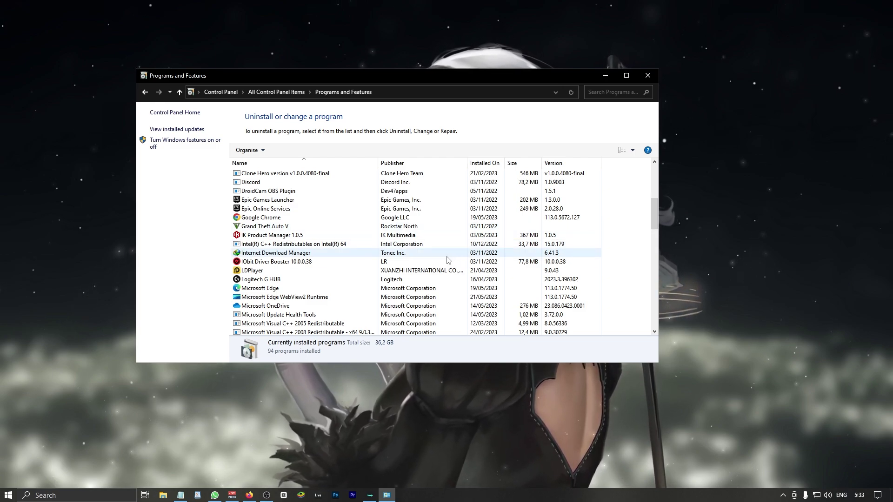
left_click(301, 264)
left_click(285, 150)
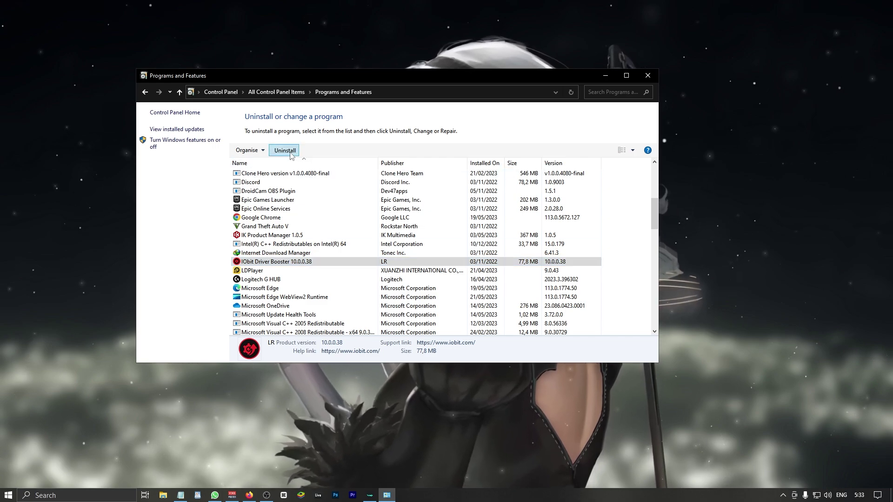
left_click(474, 279)
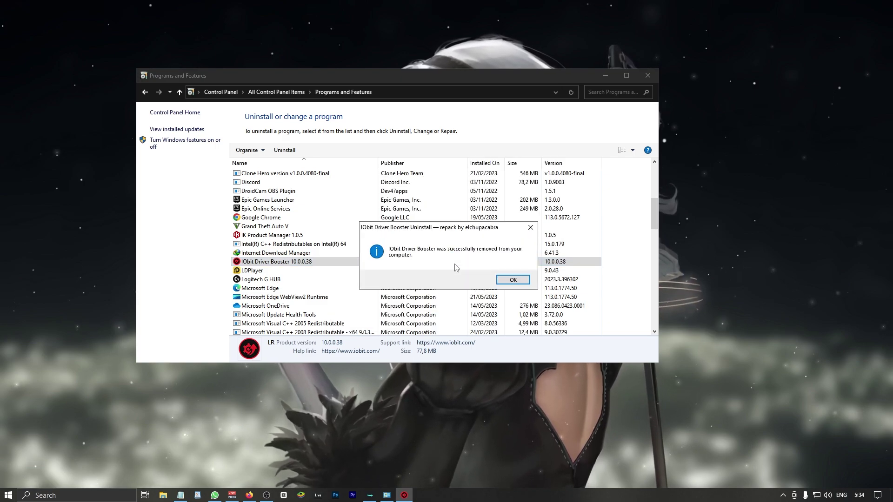
left_click(512, 280)
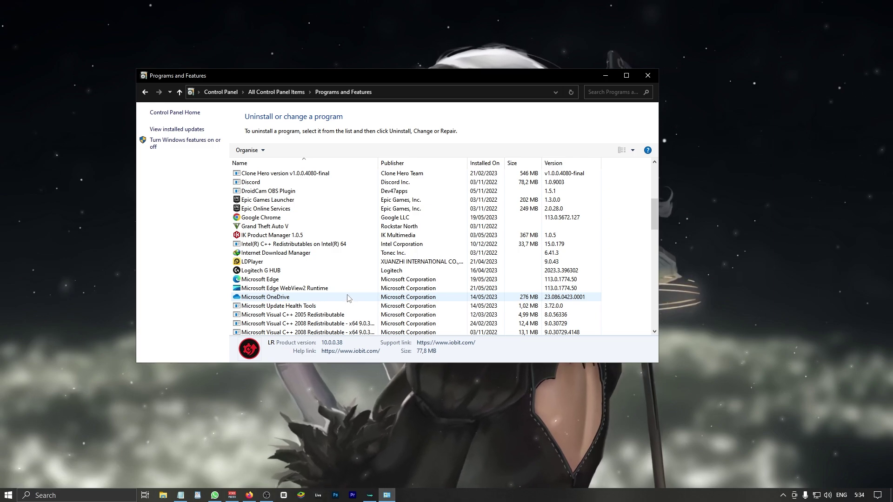
Find TechPowerUp GPU-Z among the installed programs and uninstall it with all of its components.
scroll(349, 298, "down", 10)
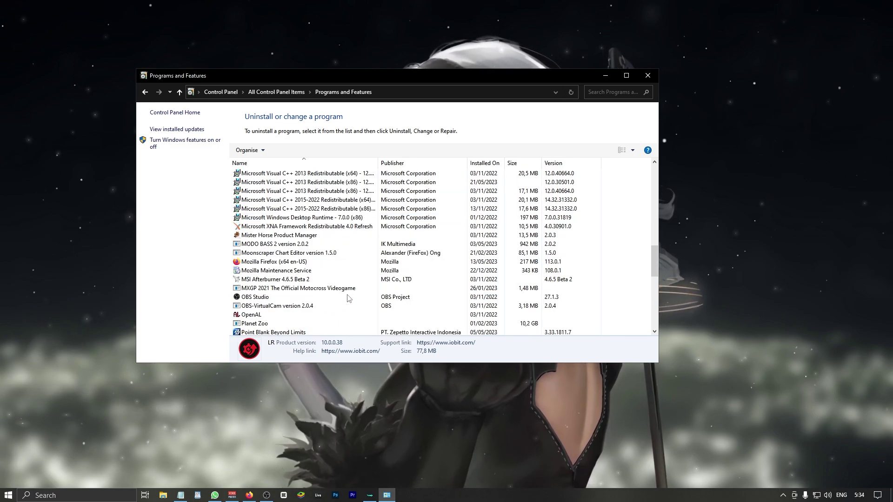
scroll(348, 298, "down", 1)
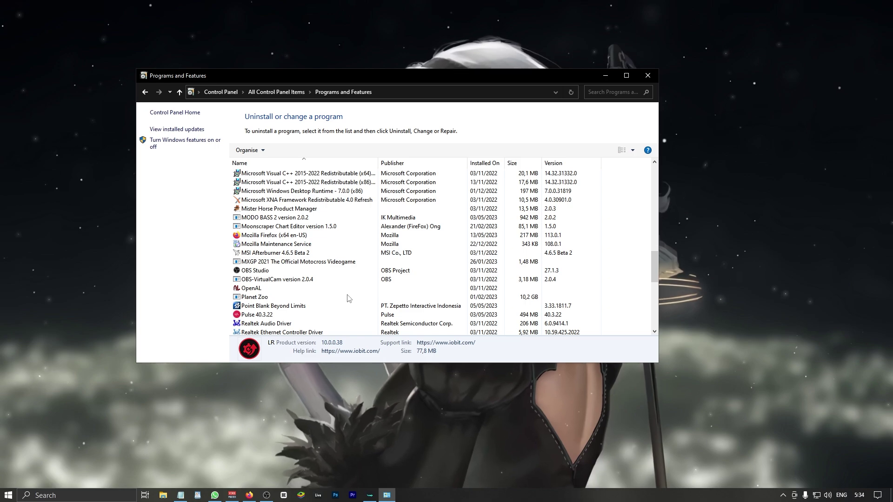
scroll(349, 298, "down", 3)
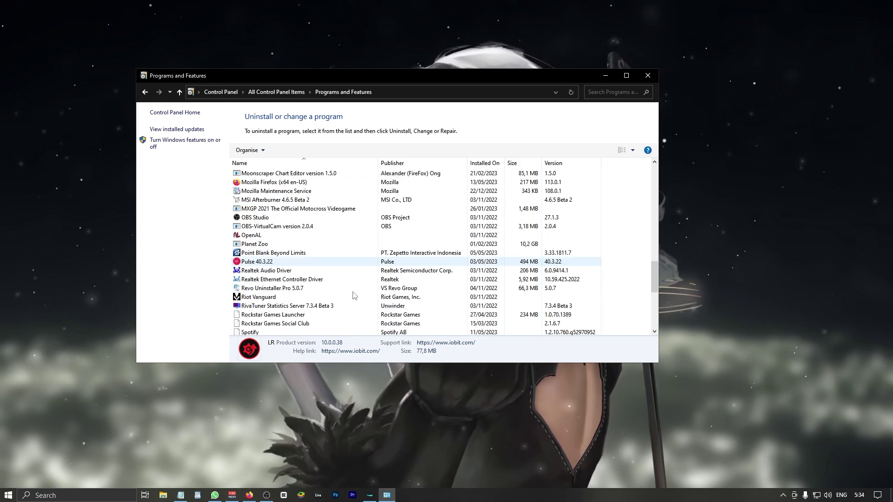
scroll(354, 296, "down", 1)
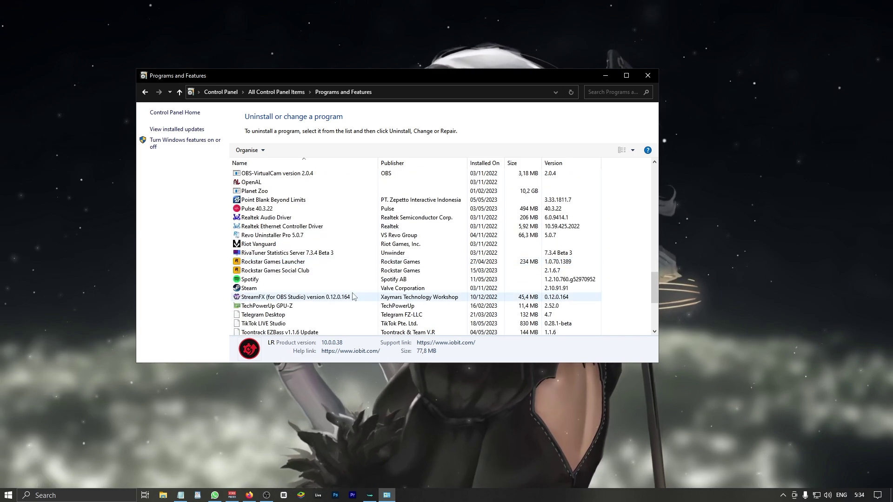
left_click(353, 306)
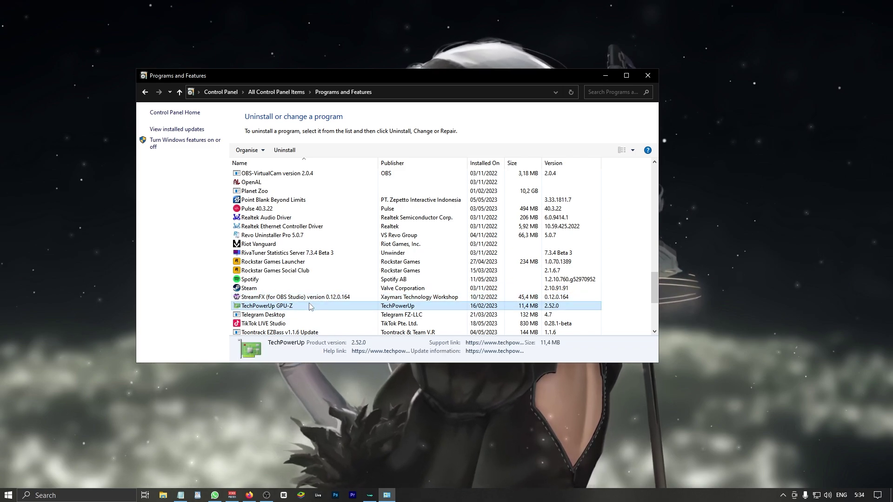
left_click(285, 150)
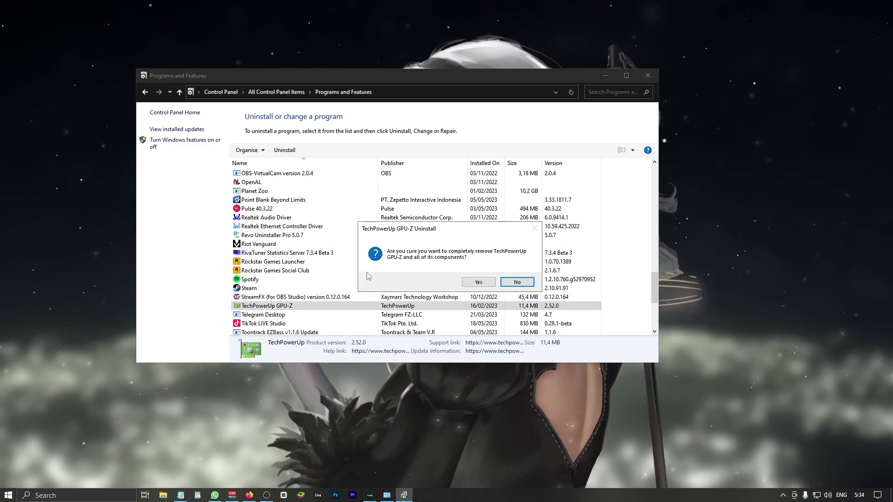
left_click(475, 284)
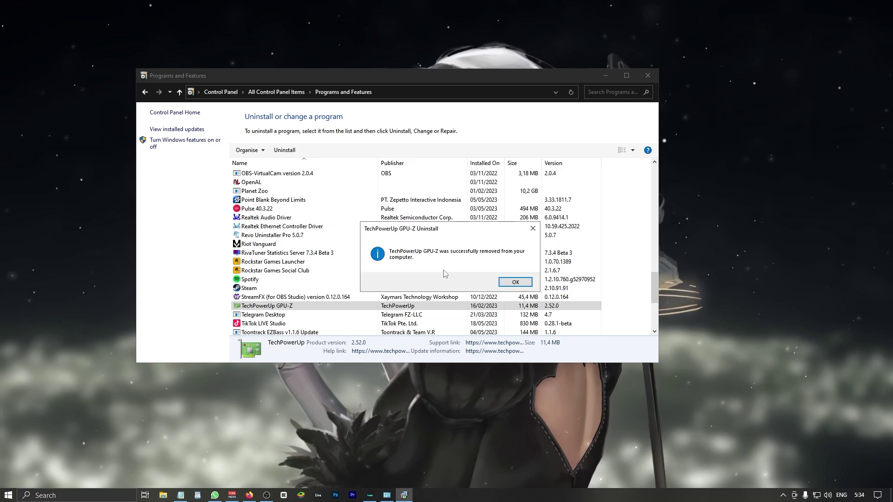
left_click(512, 282)
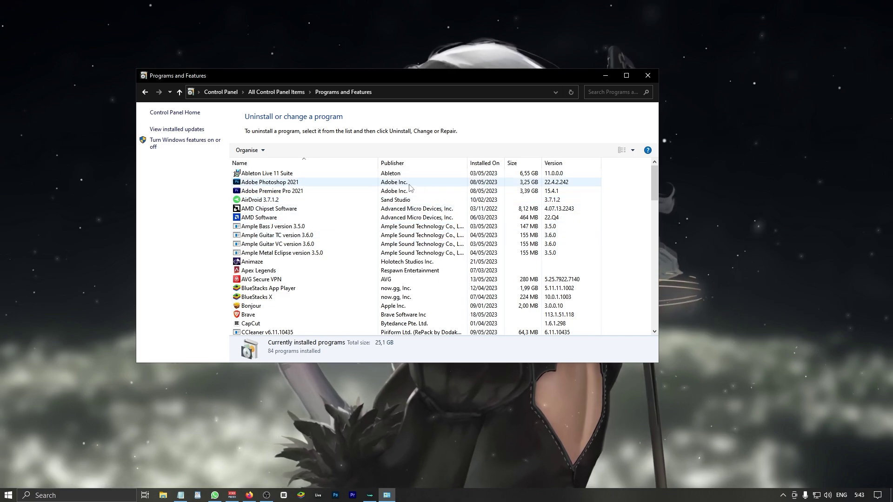
Look over the remaining installed programs and close Programs and Features.
scroll(370, 213, "down", 3)
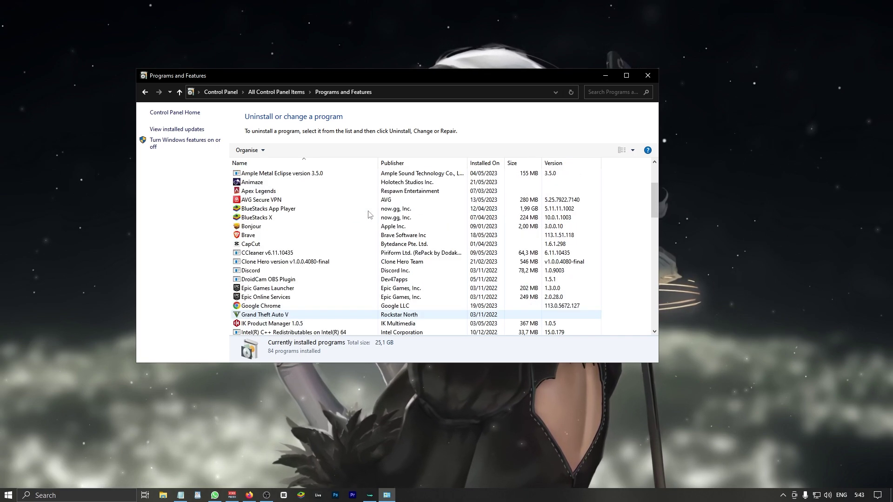
scroll(370, 212, "up", 3)
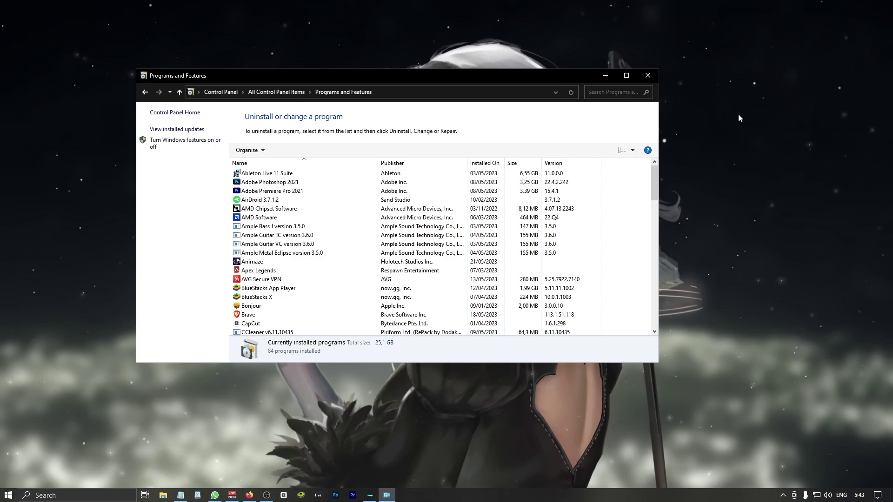
left_click(649, 76)
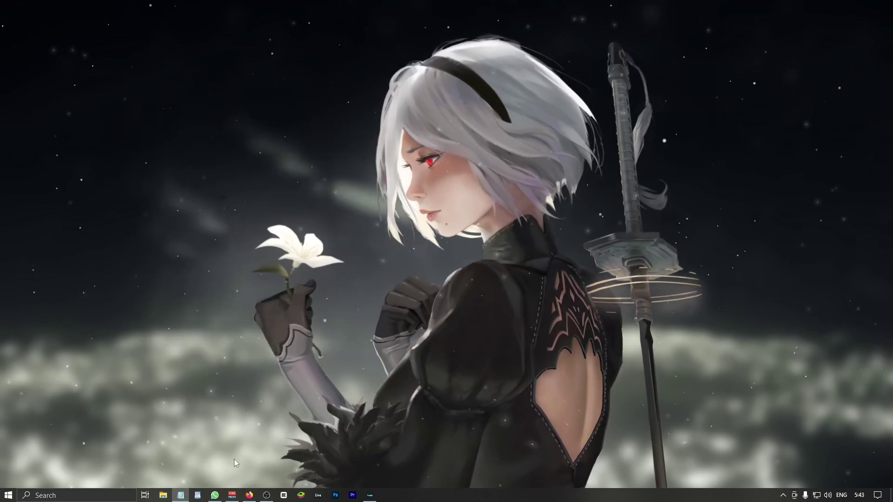
Open This PC in File Explorer to check the free space on Local Disk (C:), and reposition the window on the desktop.
left_click(163, 494)
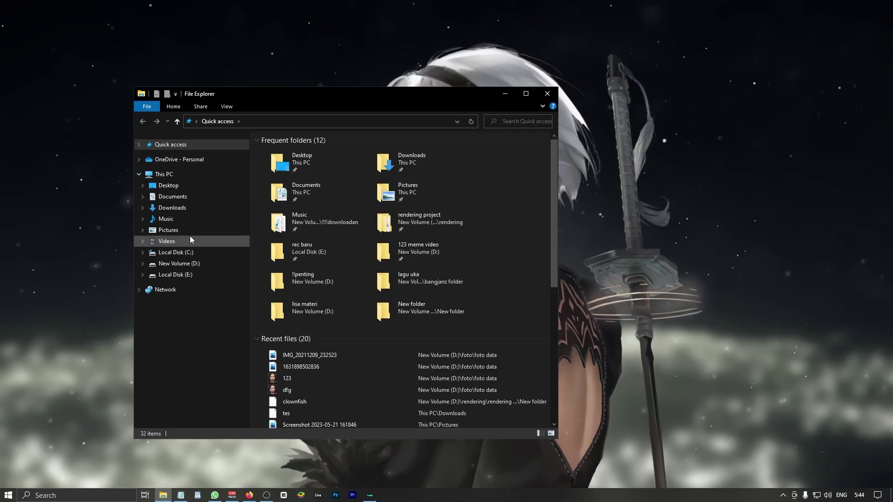
left_click(191, 176)
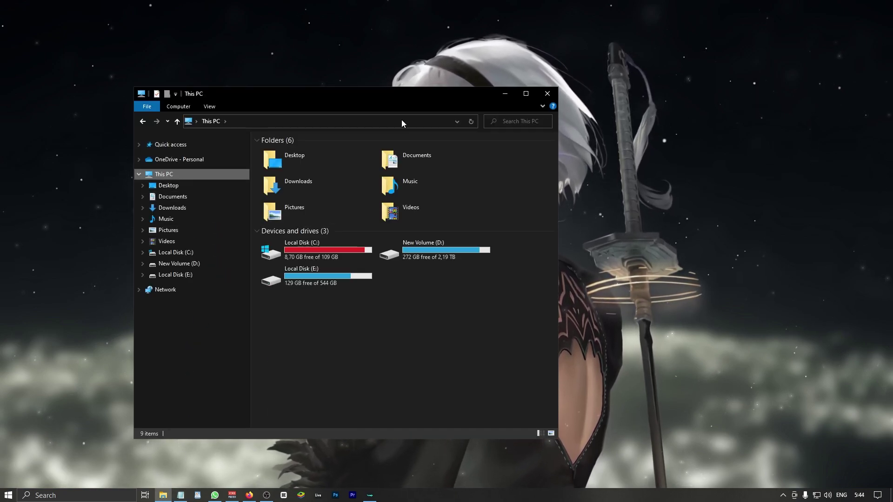
left_click_drag(415, 100, 668, 56)
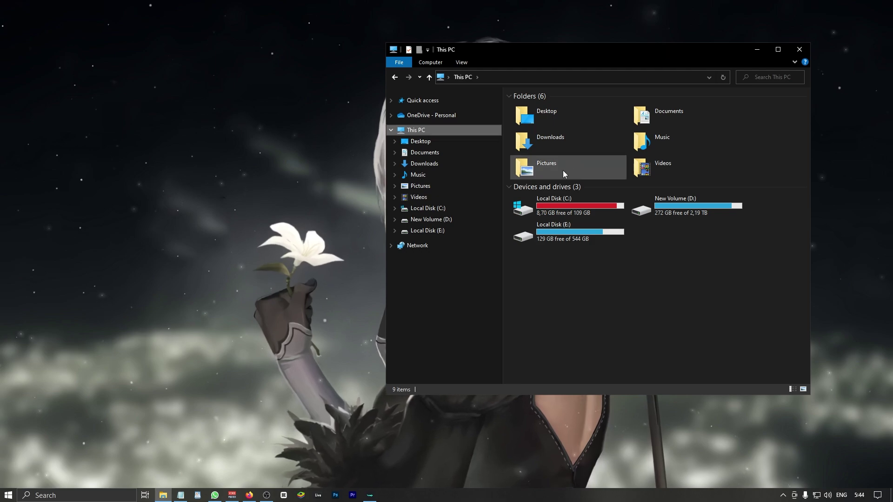